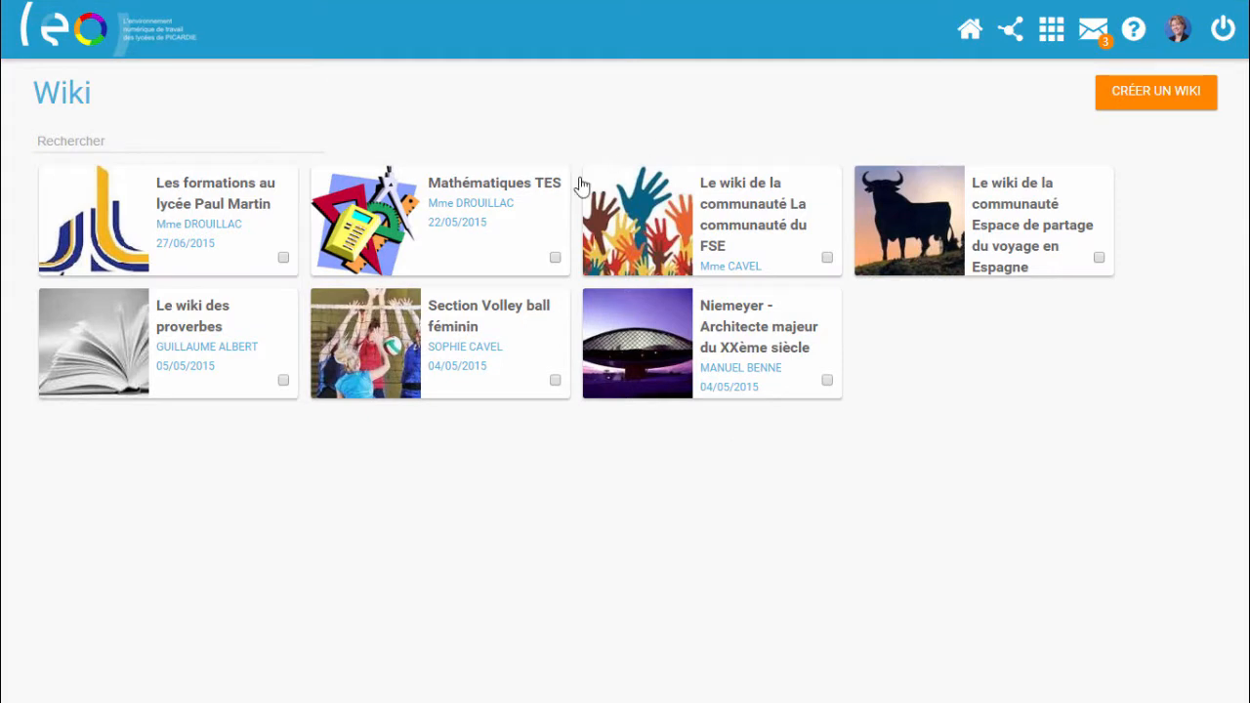
{"action": "left_click", "coordinate": [219, 316]}
{"action": "left_click", "coordinate": [994, 211]}
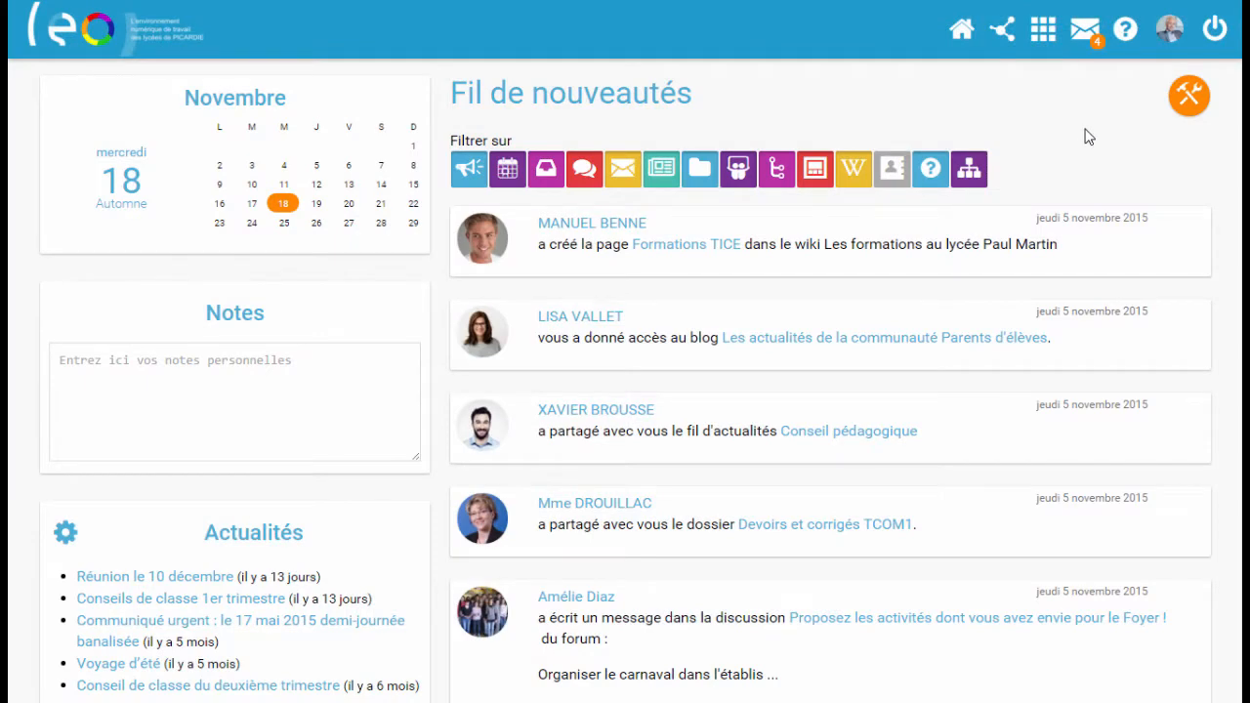
Open the Wiki application and go into the wiki "Niemeyer - Architecte majeur du XXème siècle"
{"action": "mouse_move", "coordinate": [1048, 53]}
{"action": "left_click", "coordinate": [1055, 141]}
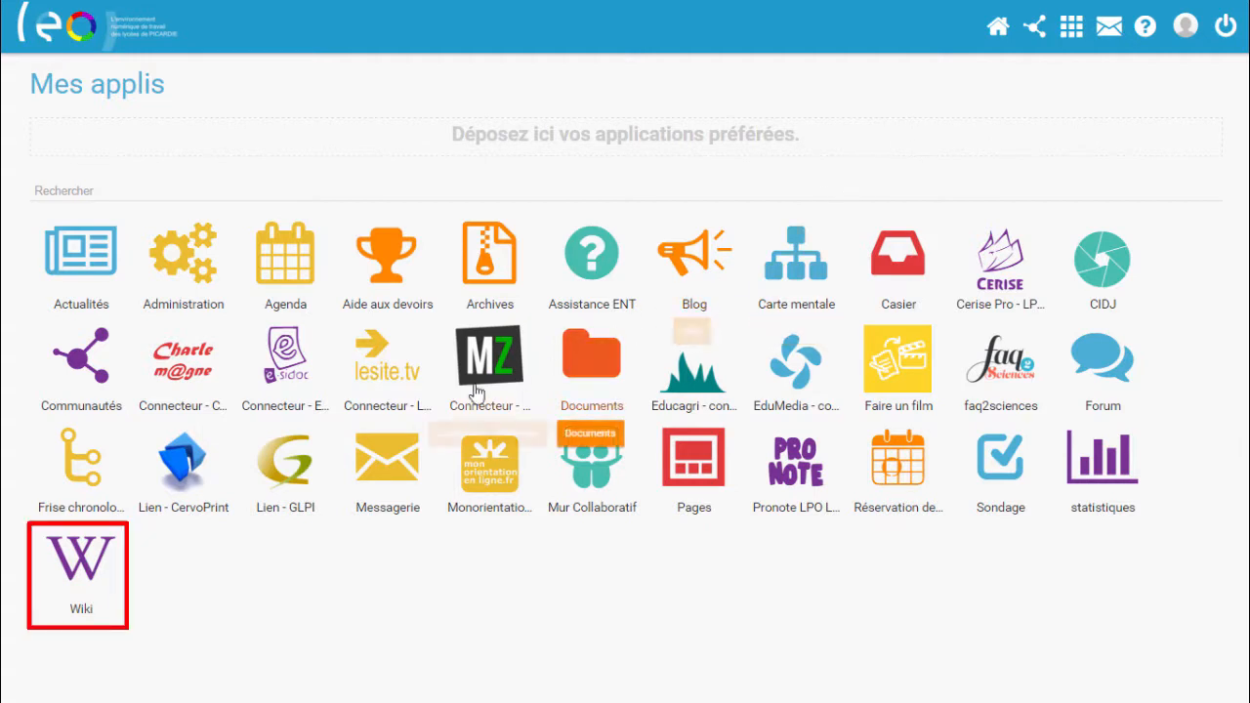
{"action": "left_click", "coordinate": [80, 566]}
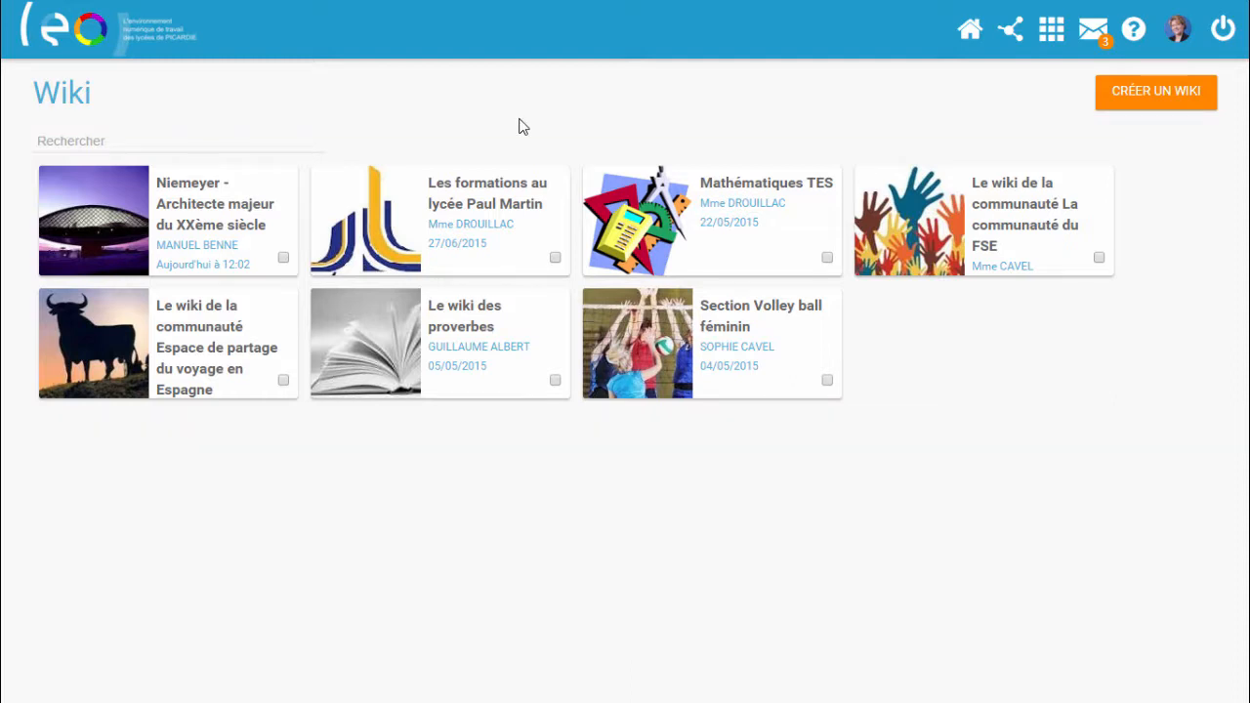
{"action": "left_click", "coordinate": [232, 209]}
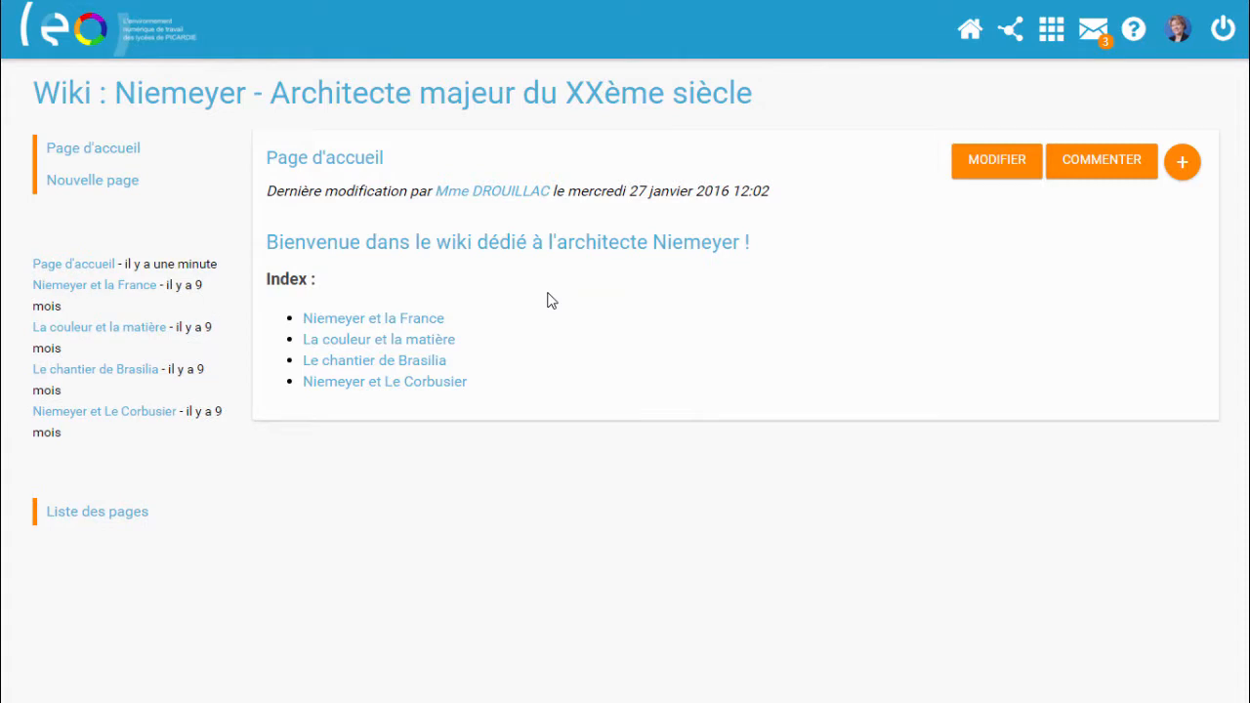
Open the page "Niemeyer et la France" and save the comment "Oui, je crois que c'est Le Corbusier." on it
{"action": "left_click", "coordinate": [434, 321]}
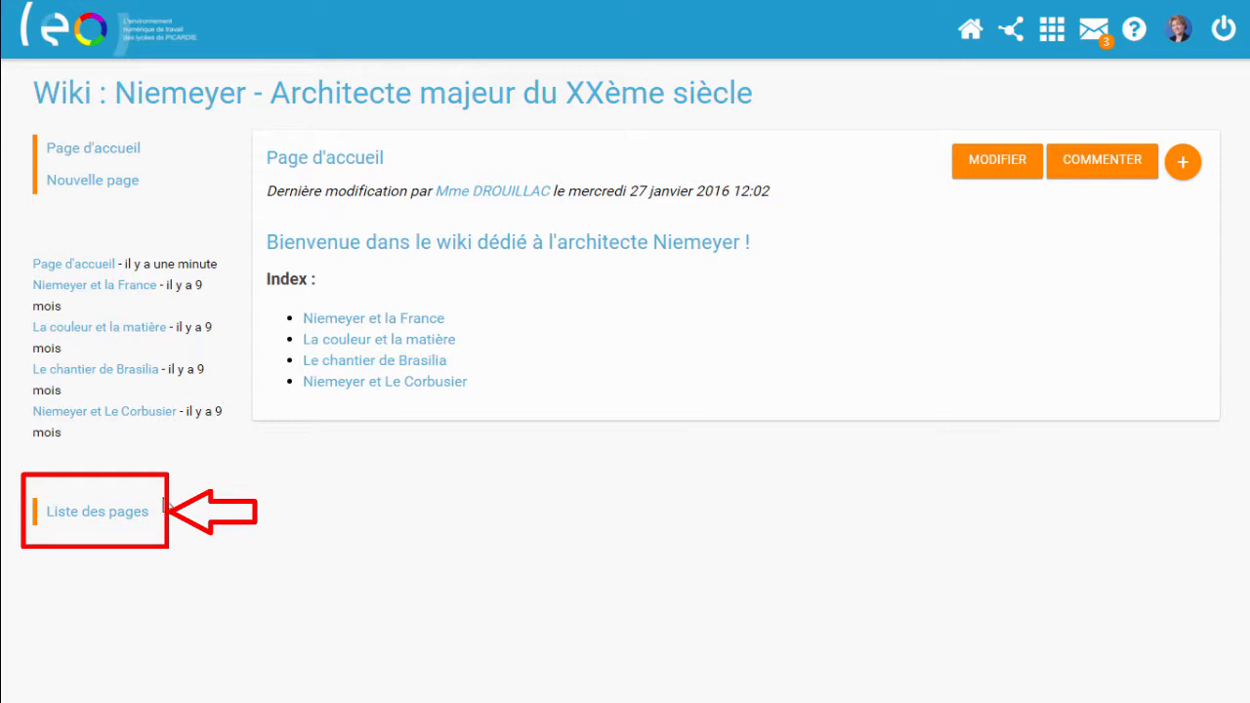
{"action": "left_click", "coordinate": [135, 512]}
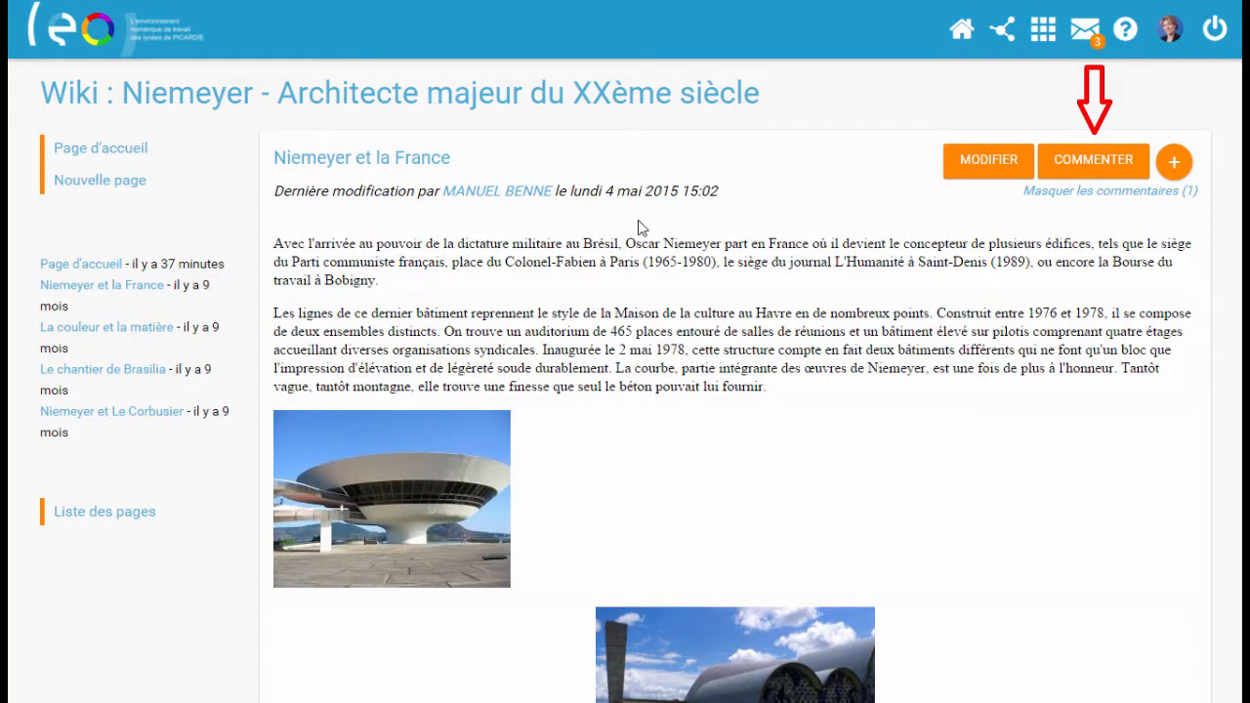
{"action": "left_click", "coordinate": [1084, 161]}
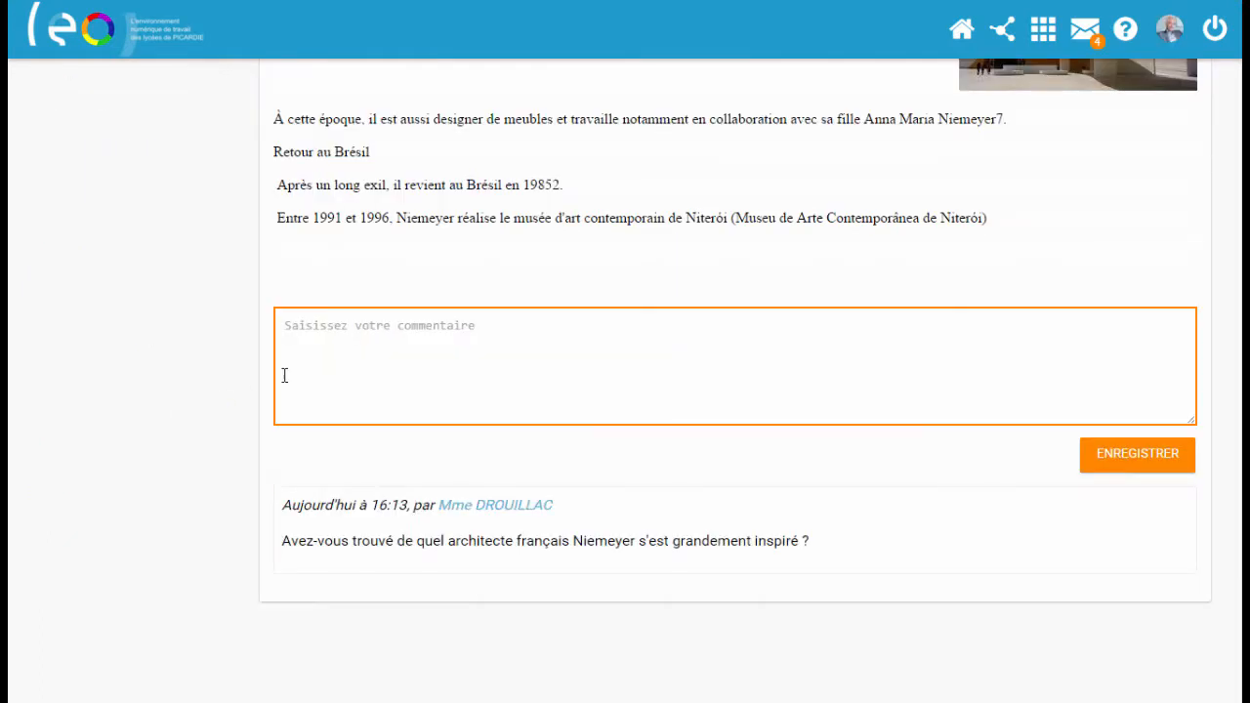
{"action": "type", "text": "Oui, je crois que c'est Le Corbusier."}
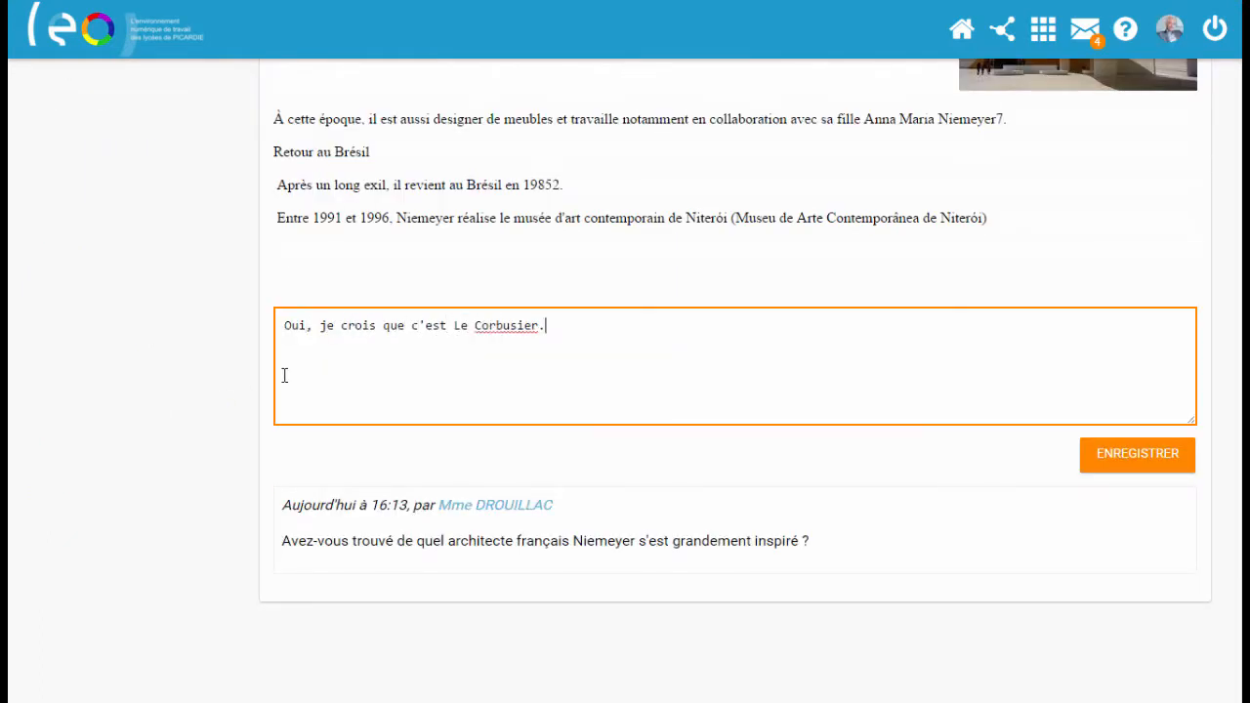
{"action": "left_click", "coordinate": [1099, 459]}
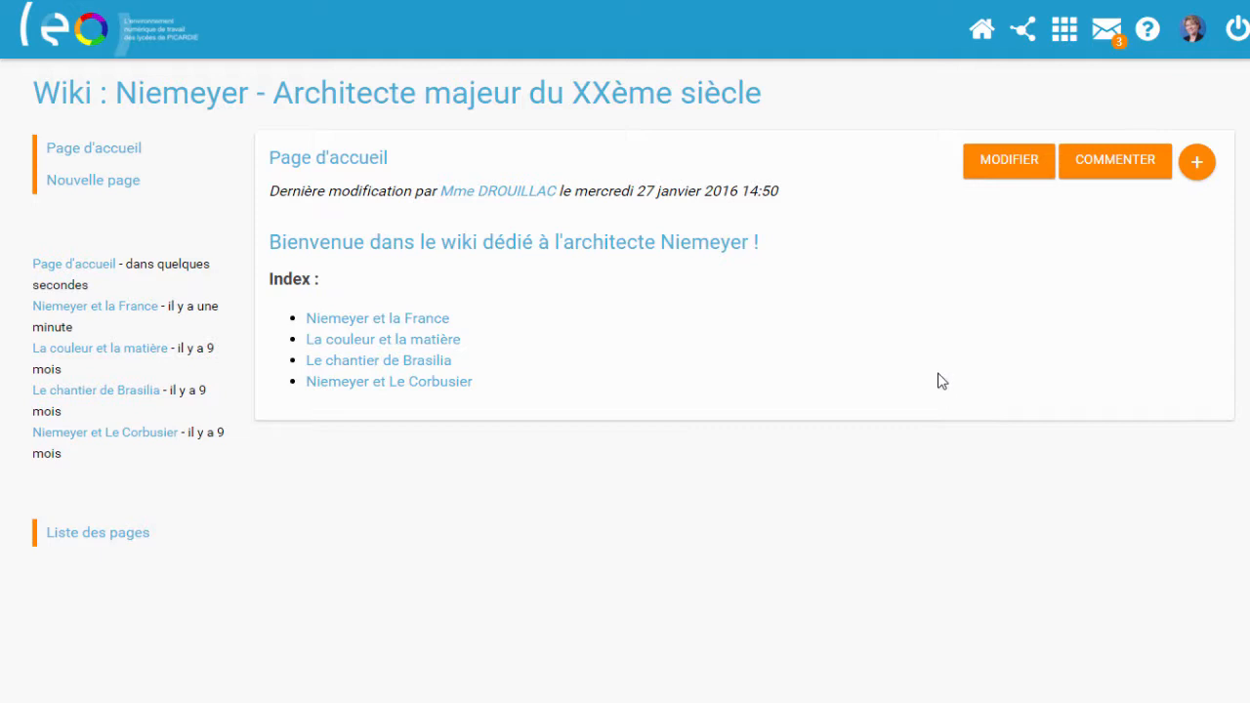
Add the line "N'hésitez pas à commenter les pages !" below the welcome heading of the wiki's Page d'accueil and save it
{"action": "left_click", "coordinate": [991, 182]}
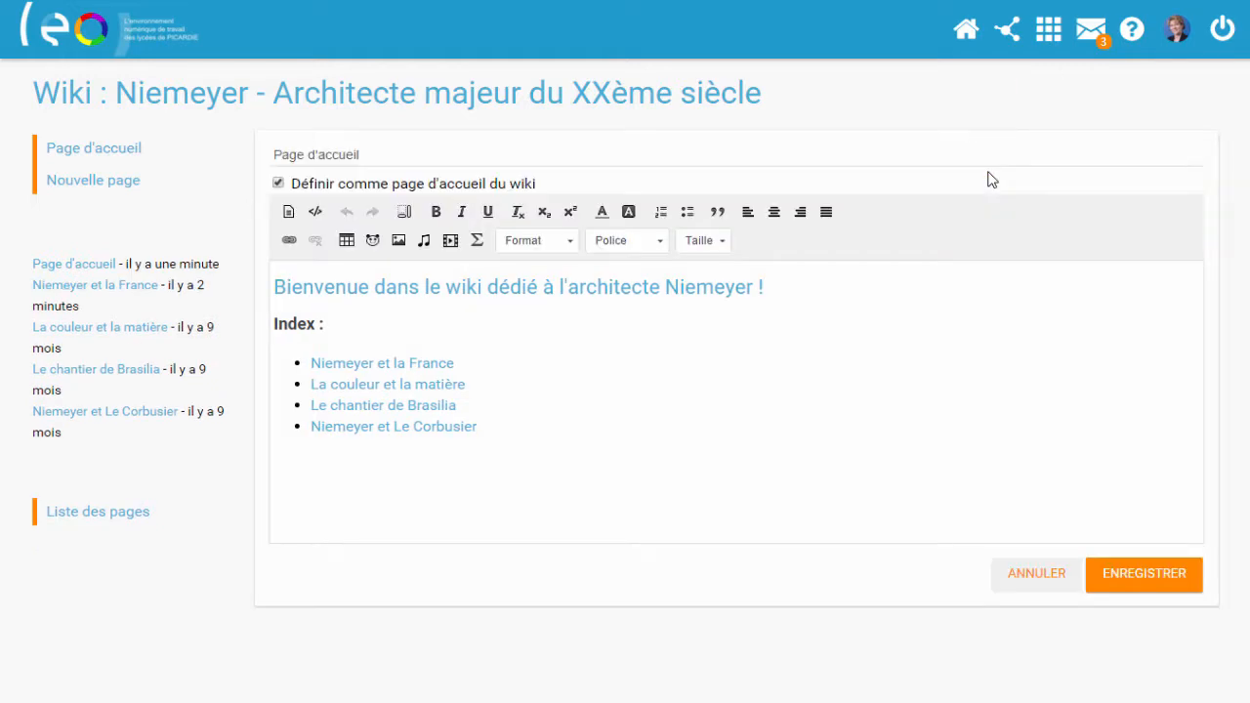
{"action": "left_click", "coordinate": [781, 283]}
{"action": "key", "text": "Return"}
{"action": "type", "text": "N'hésitez pas à commenter les pages !"}
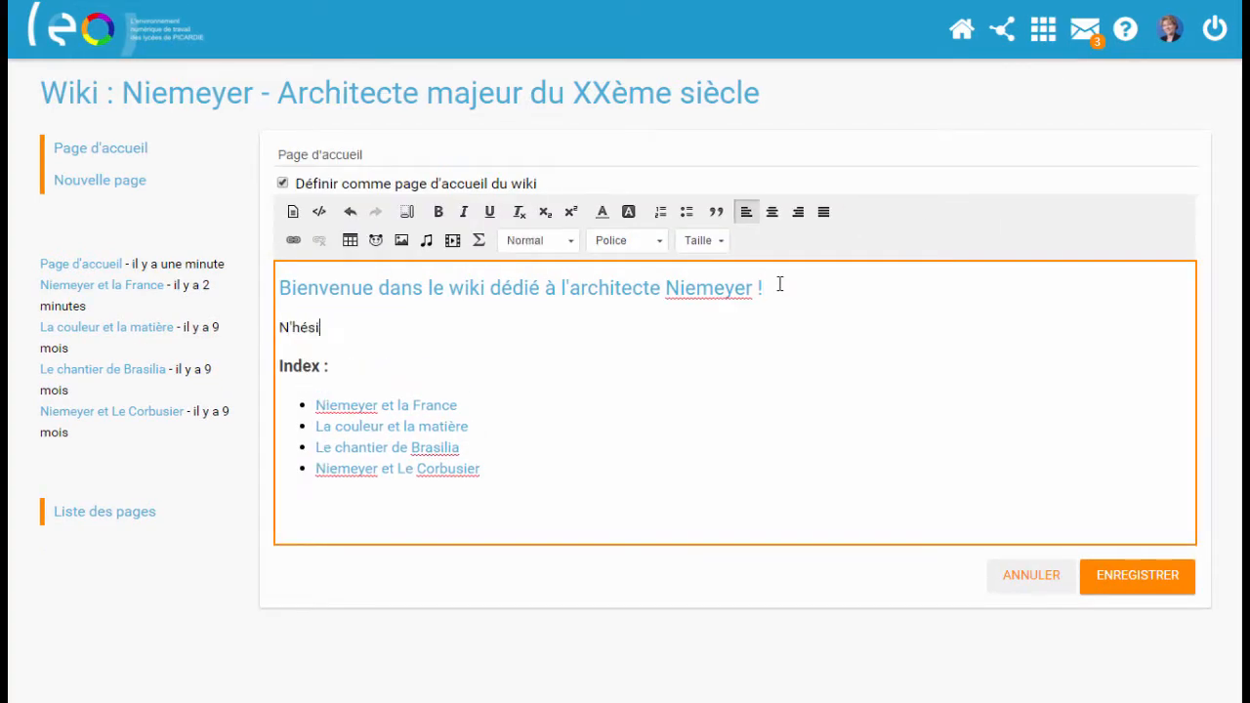
{"action": "left_click", "coordinate": [1095, 584]}
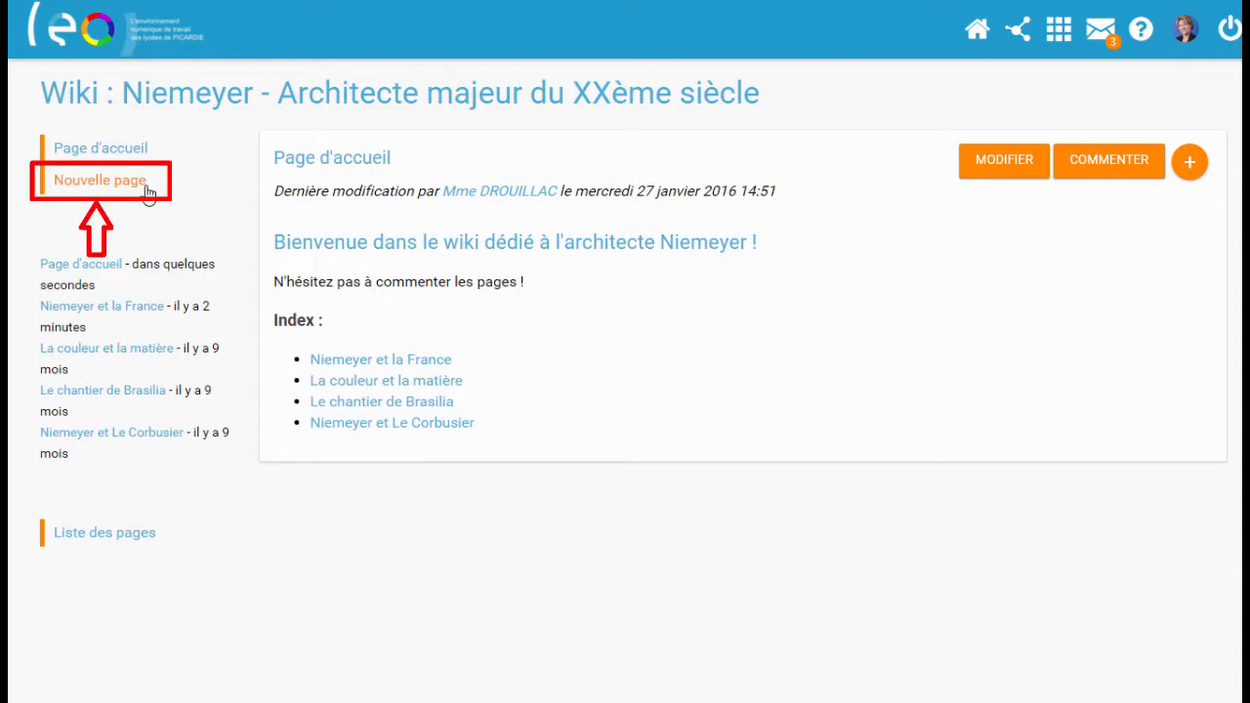
Start a new wiki page titled "Documentaire sur Niemeyer" and define it as the wiki's home page
{"action": "left_click", "coordinate": [147, 191]}
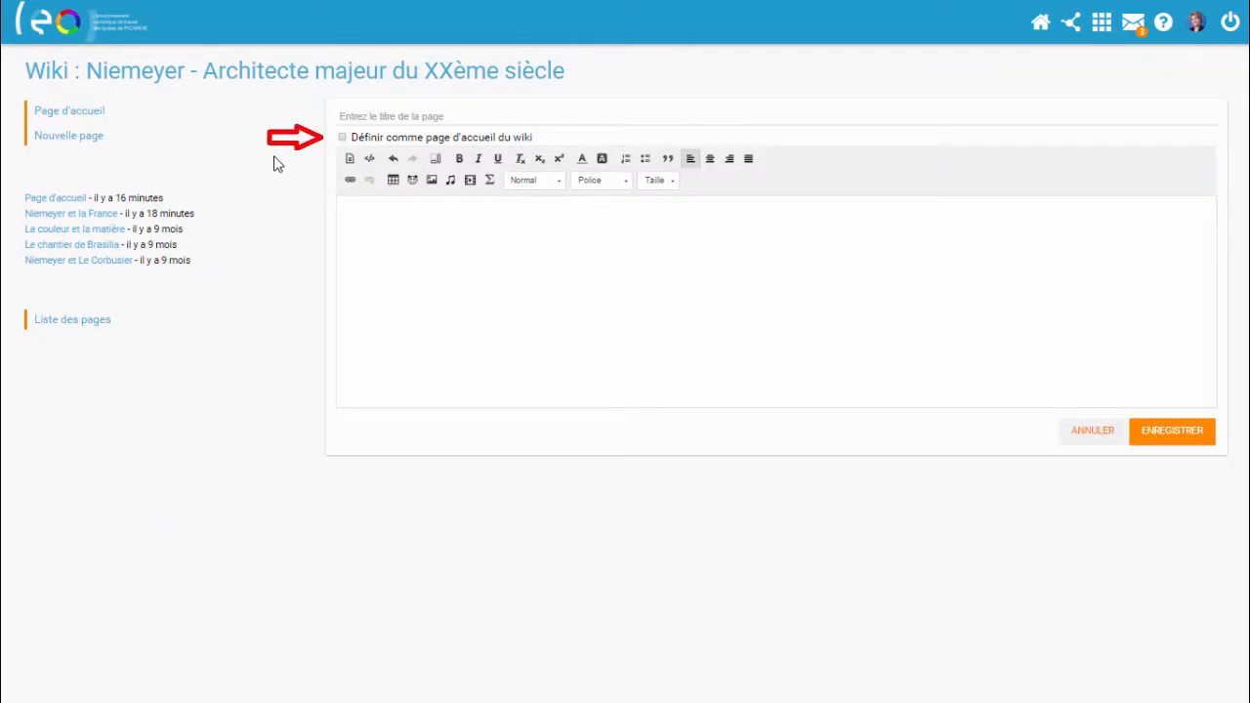
{"action": "left_click", "coordinate": [342, 138]}
{"action": "left_click", "coordinate": [341, 117]}
{"action": "type", "text": "Documentaire sur Niemeyer"}
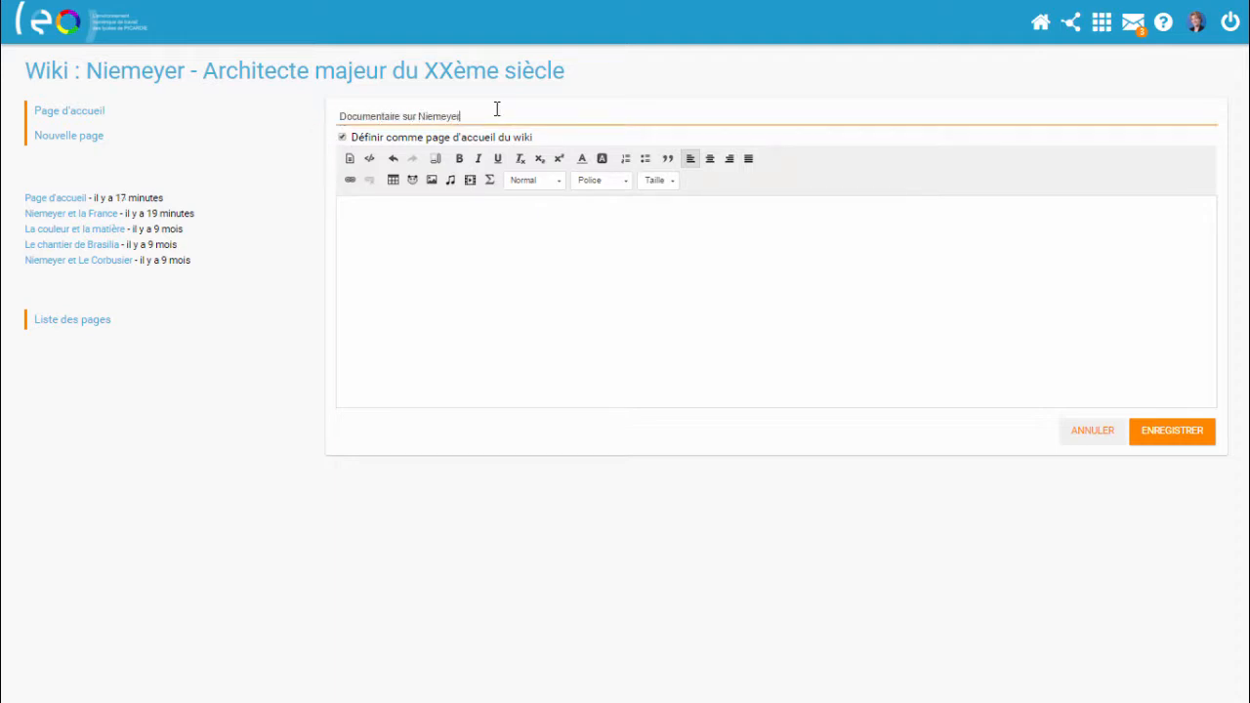
Insert the copied YouTube embed code as a video in the new page's body and save the page
{"action": "left_click", "coordinate": [494, 221]}
{"action": "left_click", "coordinate": [470, 180]}
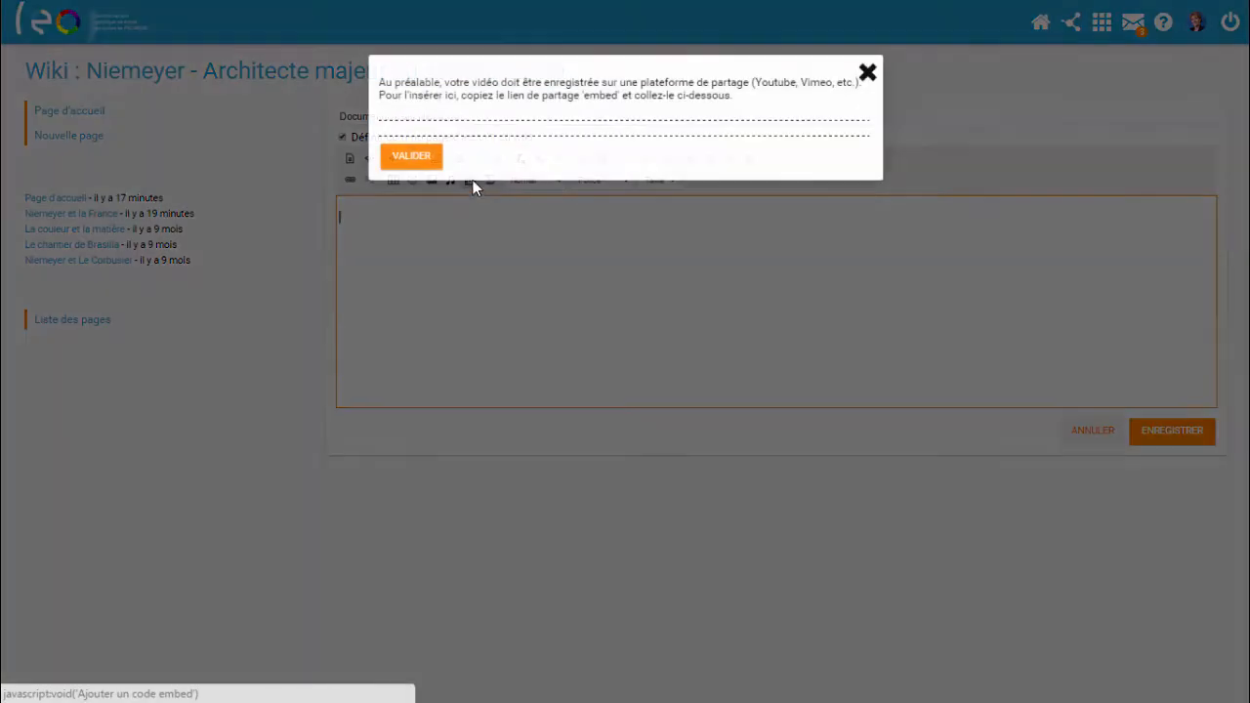
{"action": "key", "text": "ctrl+v"}
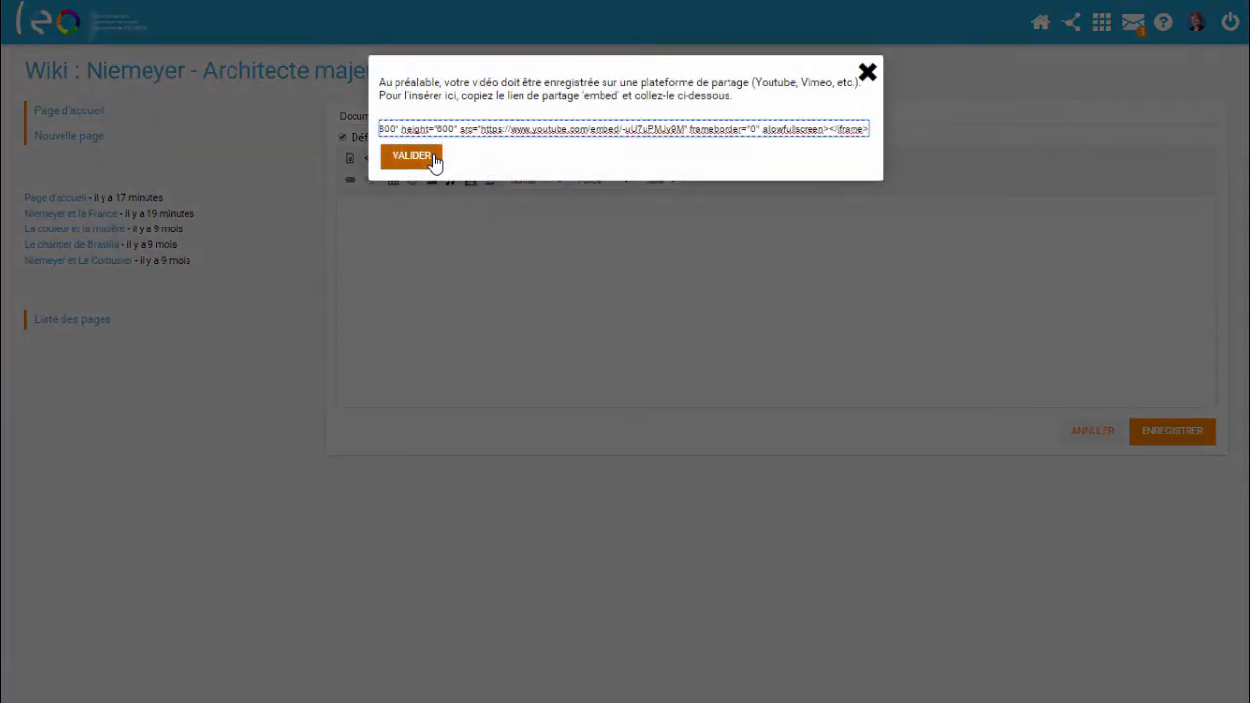
{"action": "left_click", "coordinate": [433, 161]}
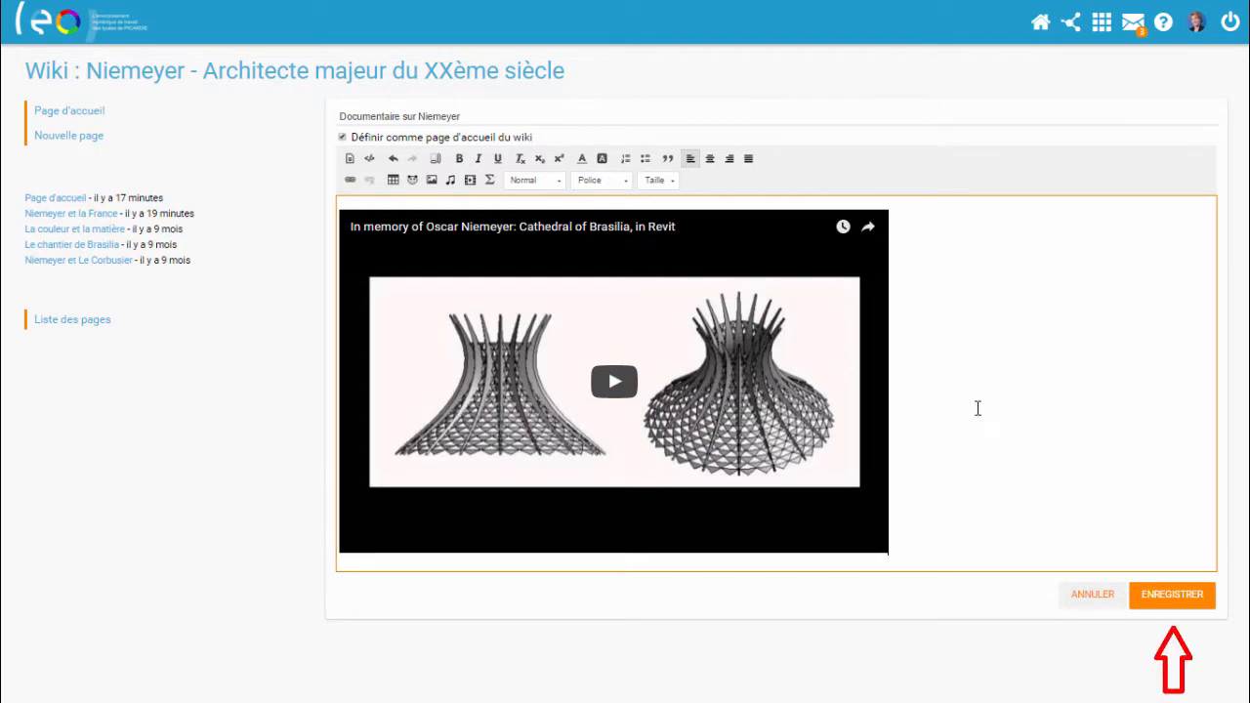
{"action": "left_click", "coordinate": [1155, 605]}
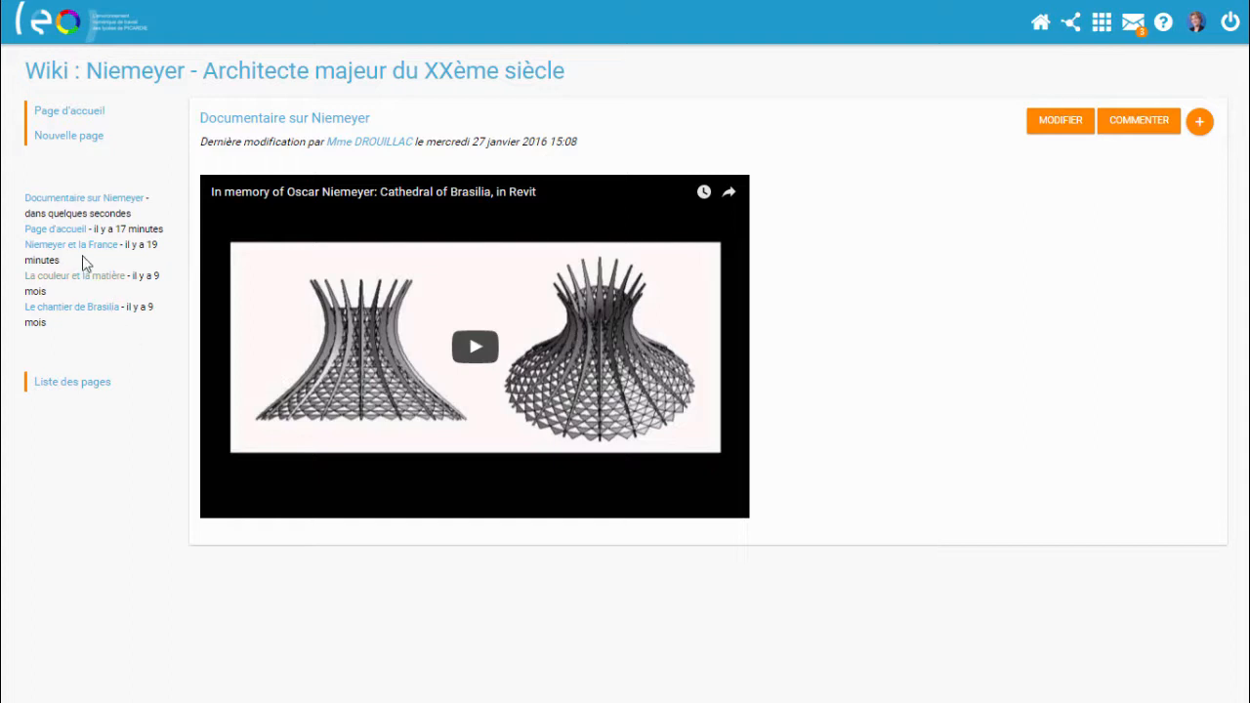
Edit the Page d'accueil and add "Documentaire sur Niemeyer" as the last bullet of its index
{"action": "left_click", "coordinate": [70, 232]}
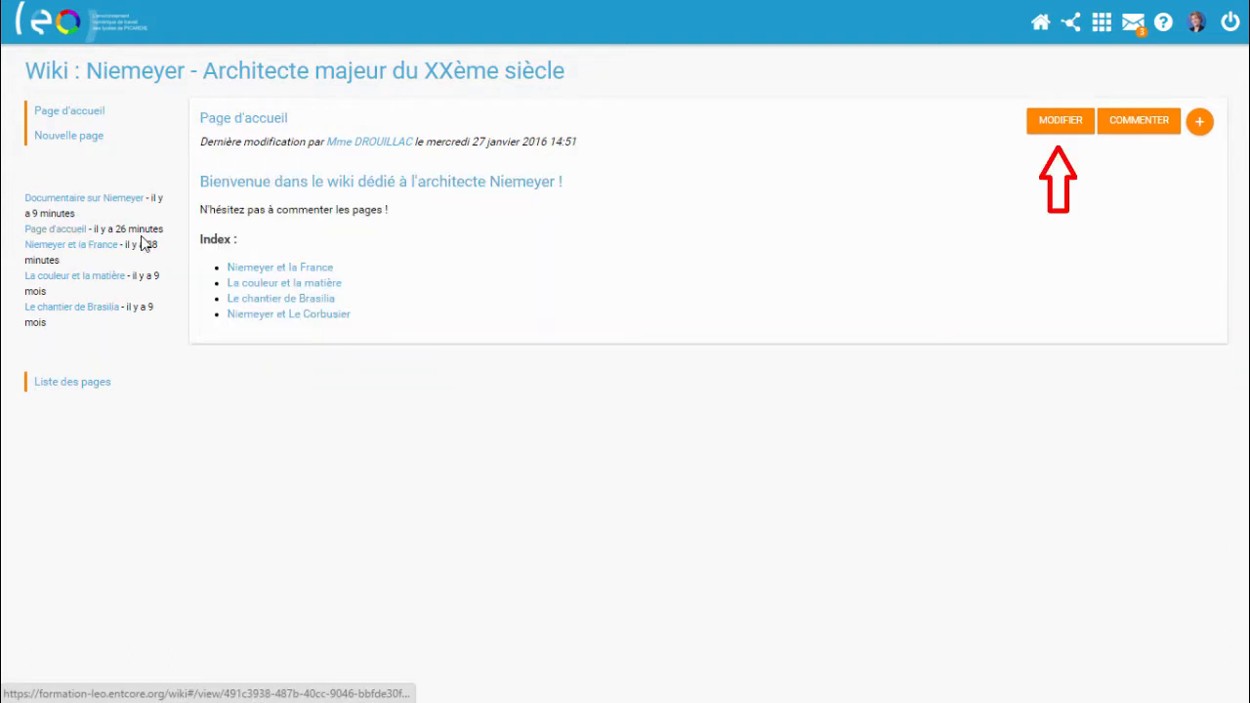
{"action": "left_click", "coordinate": [1061, 122]}
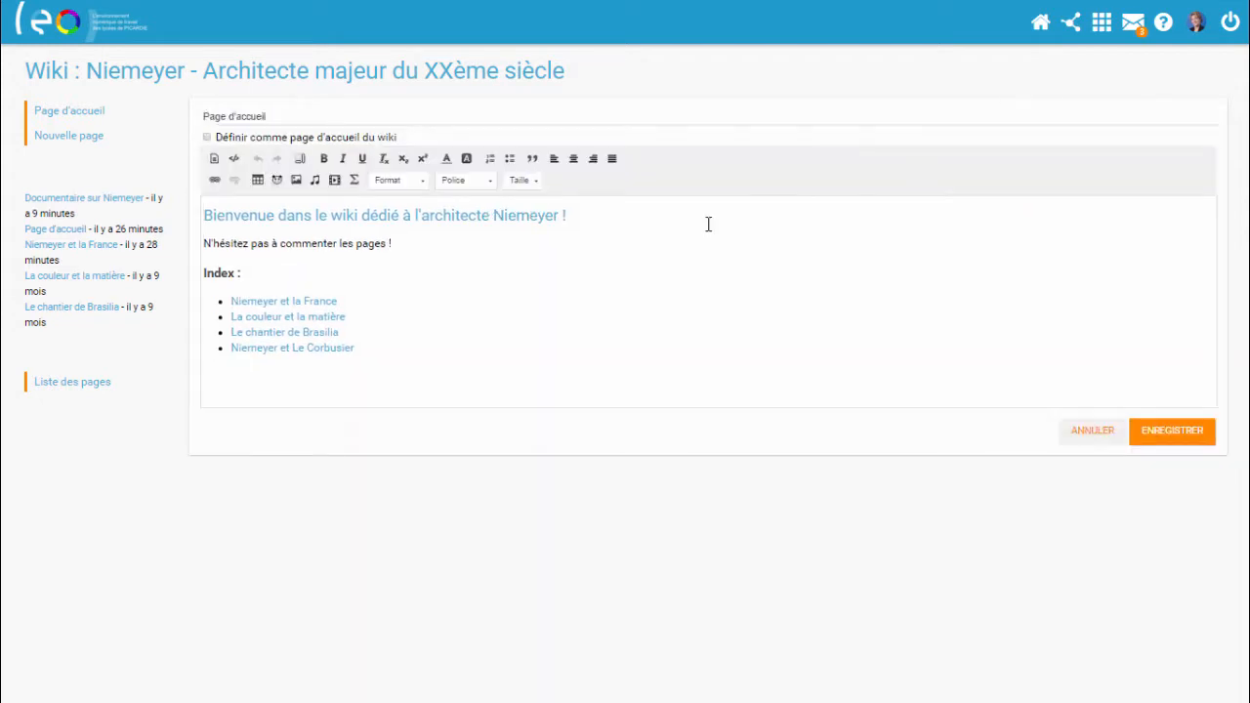
{"action": "left_click", "coordinate": [504, 348]}
{"action": "key", "text": "Return"}
{"action": "type", "text": "Documentaire sur Niemeyer"}
Link the new index entry to the wiki page "Documentaire sur Niemeyer", searching the Wiki content for "Docu"
{"action": "left_click_drag", "start_coordinate": [444, 363], "coordinate": [230, 373]}
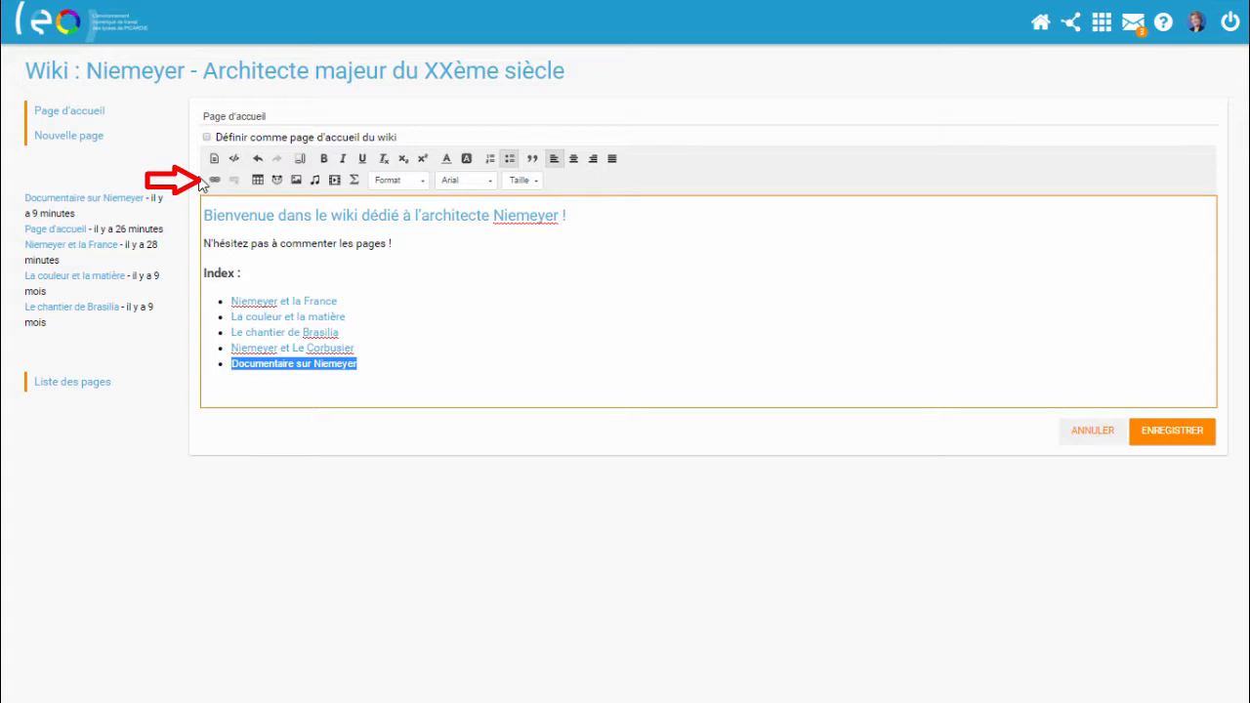
{"action": "left_click", "coordinate": [214, 181]}
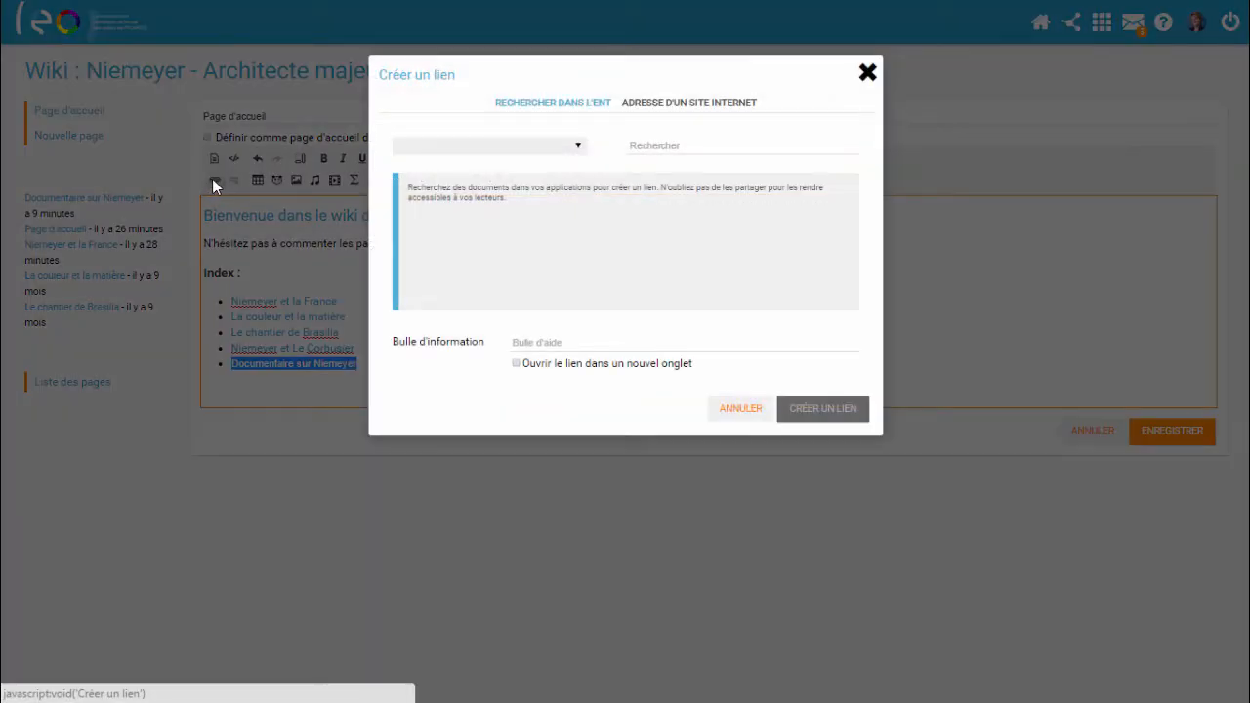
{"action": "left_click", "coordinate": [465, 146]}
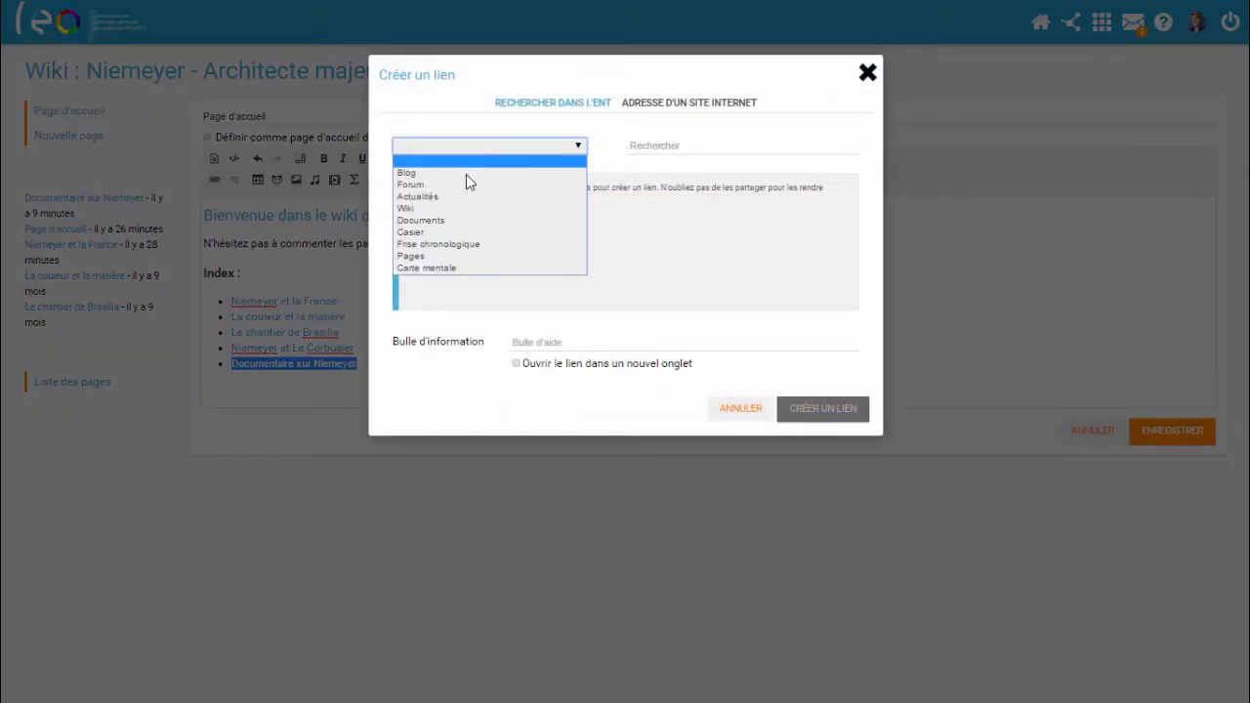
{"action": "left_click", "coordinate": [467, 204]}
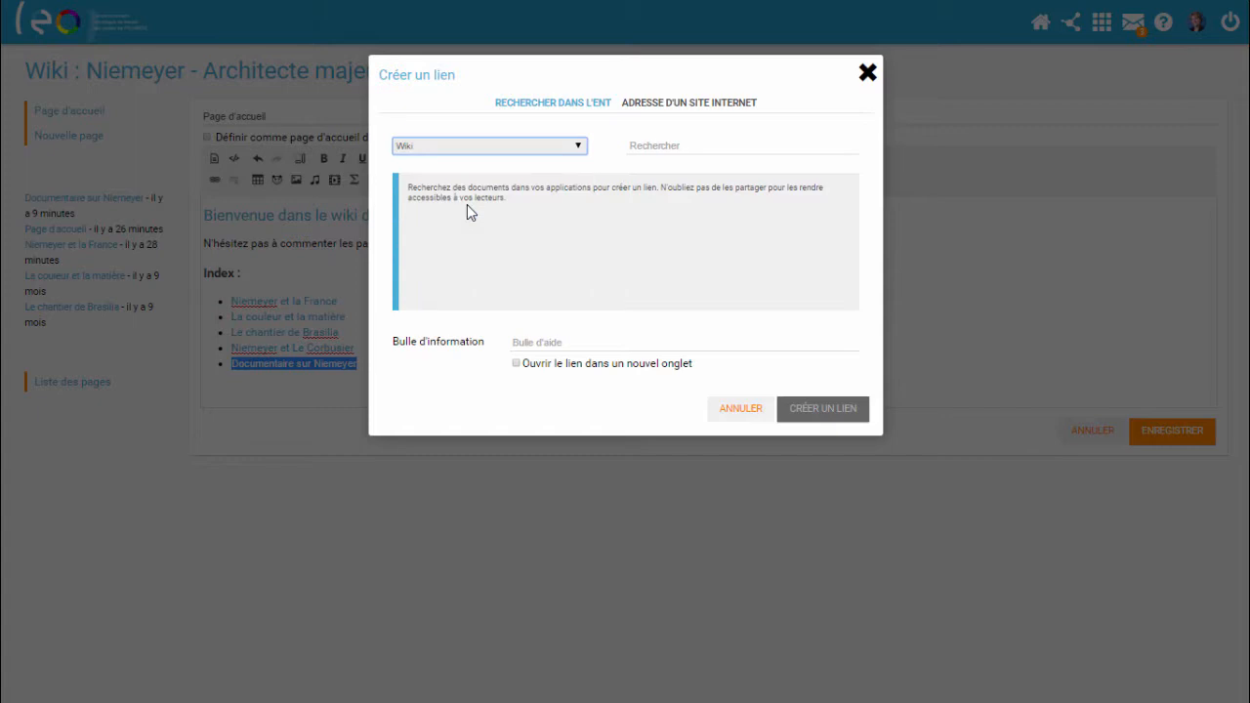
{"action": "left_click", "coordinate": [680, 146]}
{"action": "type", "text": "Docu"}
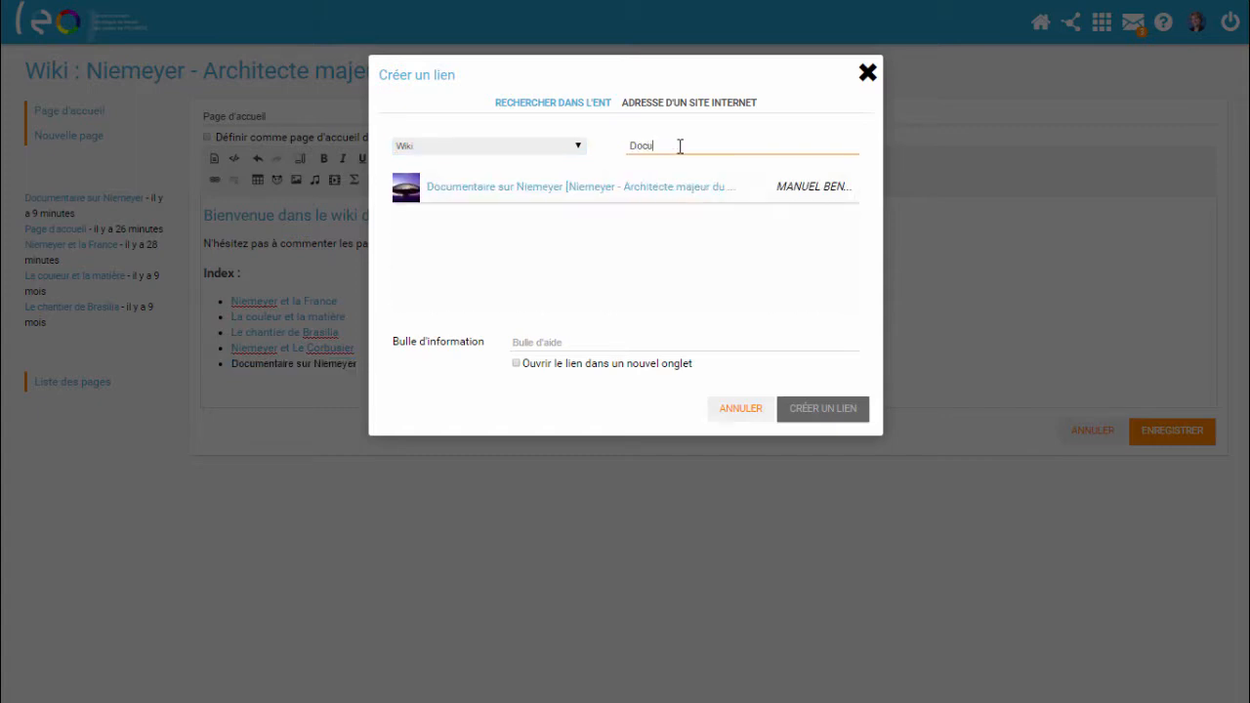
{"action": "left_click", "coordinate": [664, 193]}
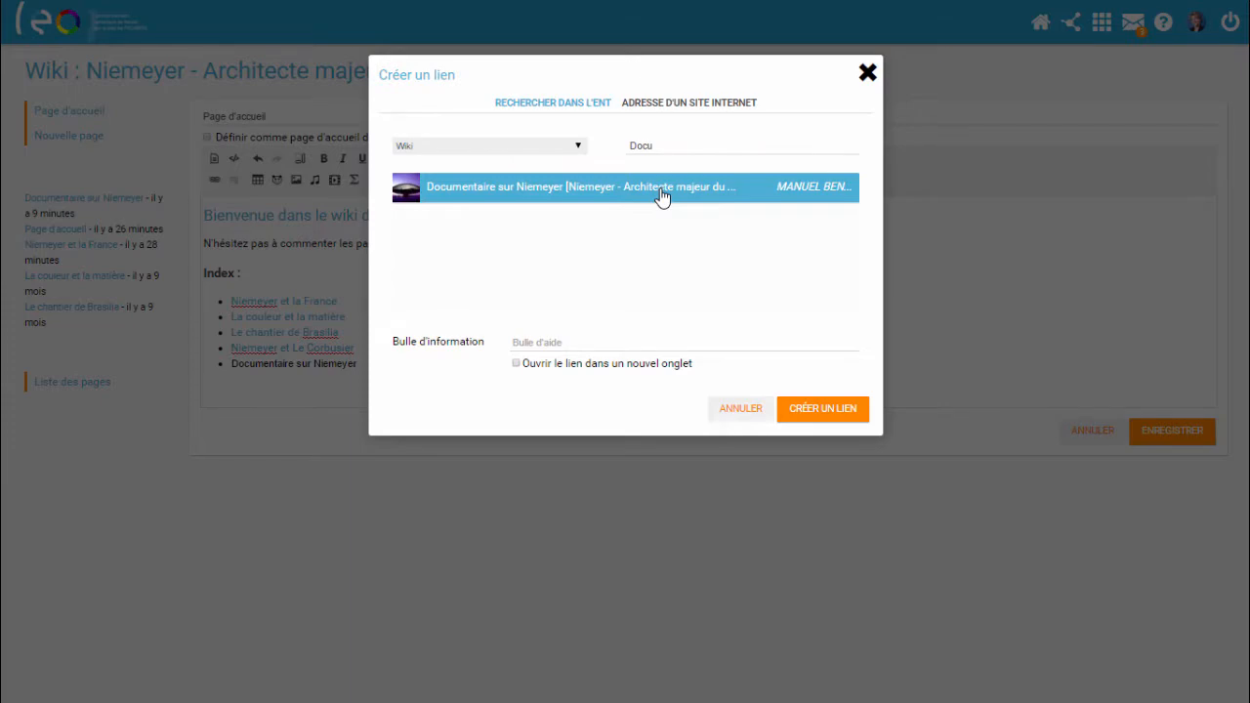
{"action": "left_click", "coordinate": [815, 406]}
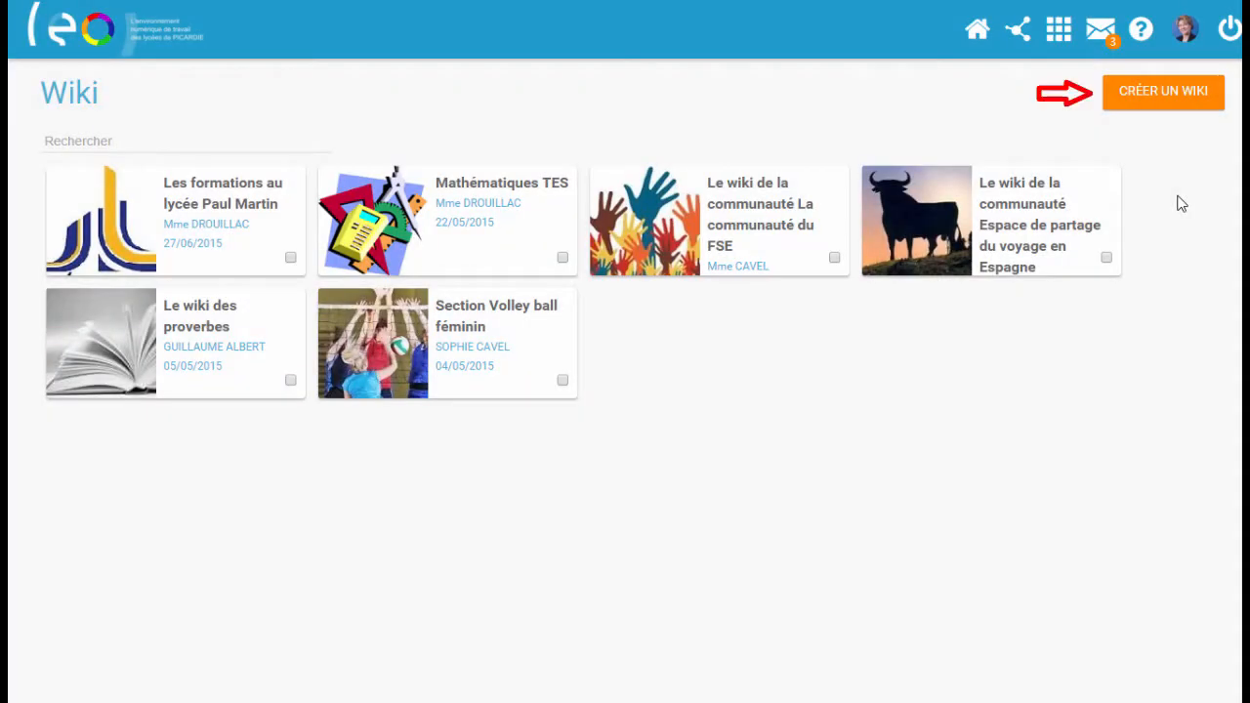
Create a wiki titled "Niemeyer - Architecte majeur du XXème siècle" with the building photo as its image
{"action": "left_click", "coordinate": [1173, 107]}
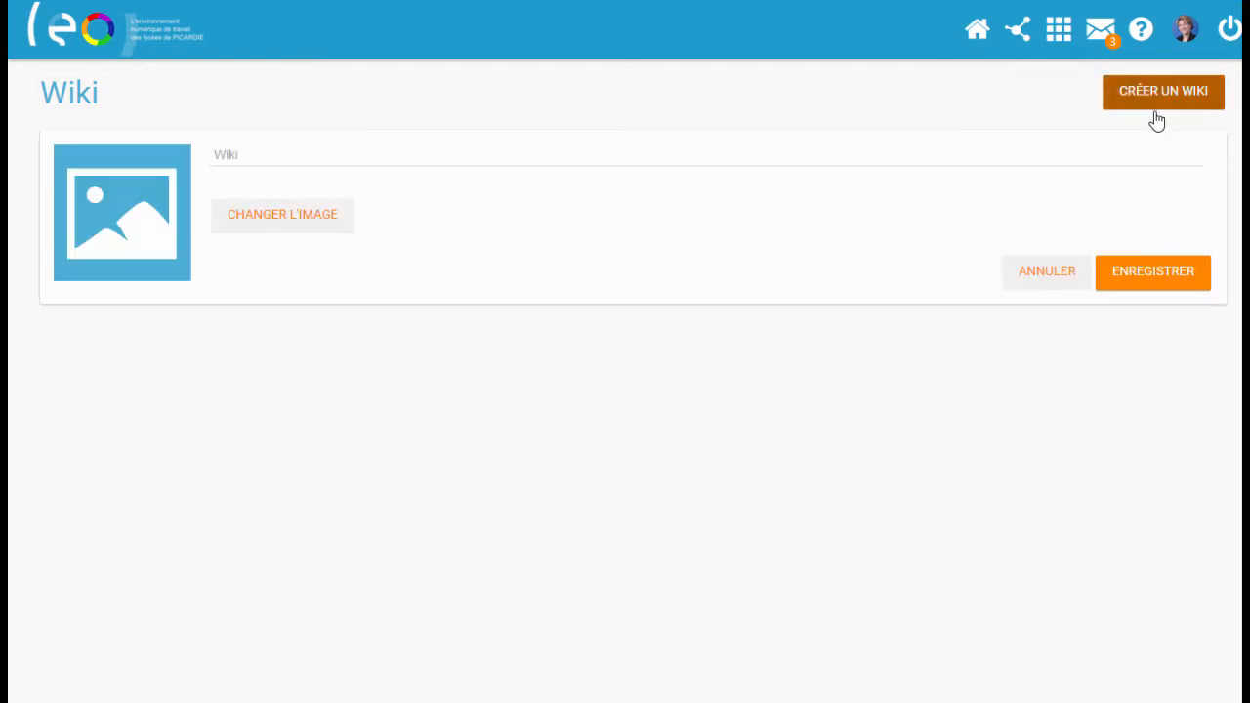
{"action": "left_click", "coordinate": [1020, 149]}
{"action": "type", "text": "Niemeyer - Architecte majeur du XXème siècle"}
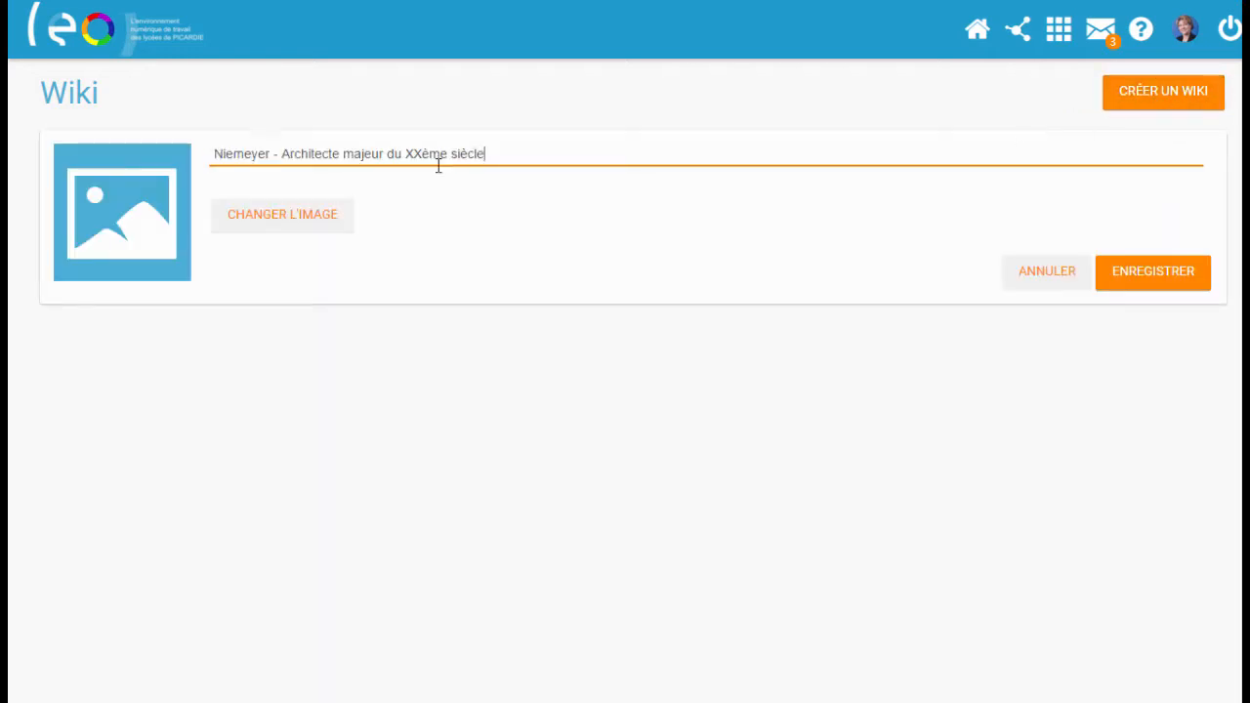
{"action": "left_click", "coordinate": [169, 189]}
{"action": "left_click", "coordinate": [574, 326]}
{"action": "left_click", "coordinate": [1184, 281]}
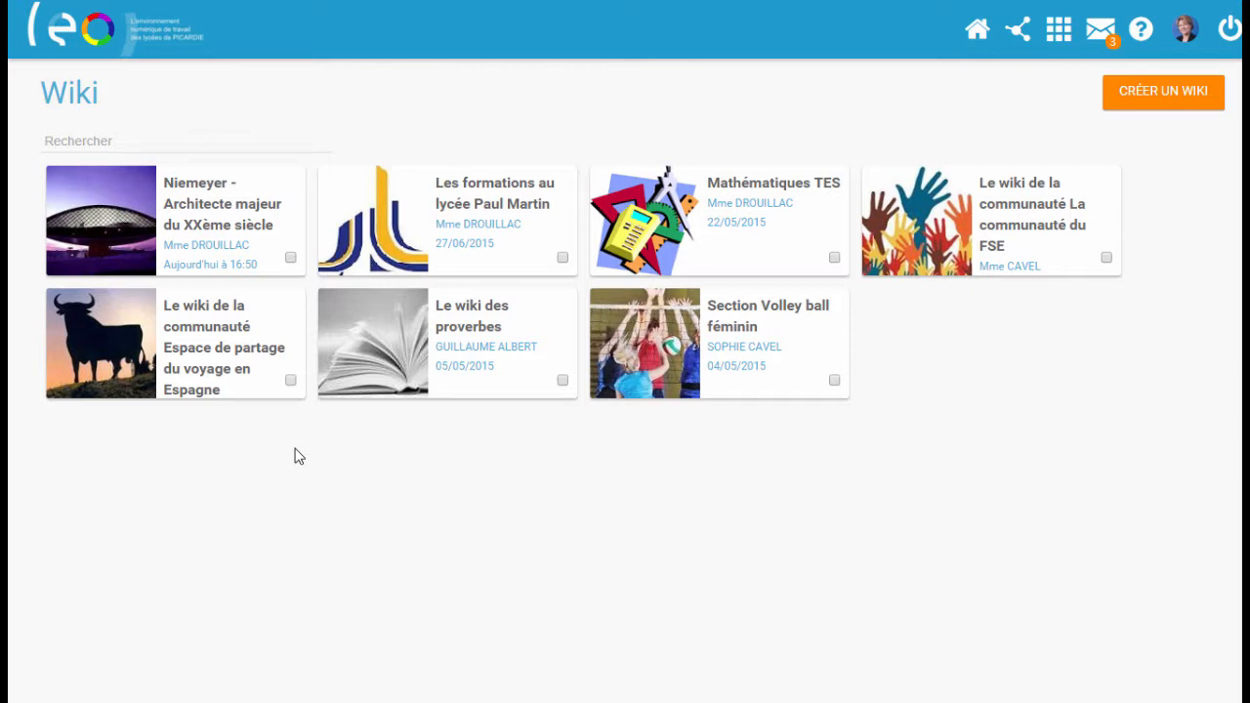
Share the Niemeyer wiki with "Tous les enseignants du groupe LYCEE PAUL MARTIN", found by searching "Paul", and grant the Contribuer right
{"action": "left_click", "coordinate": [290, 258]}
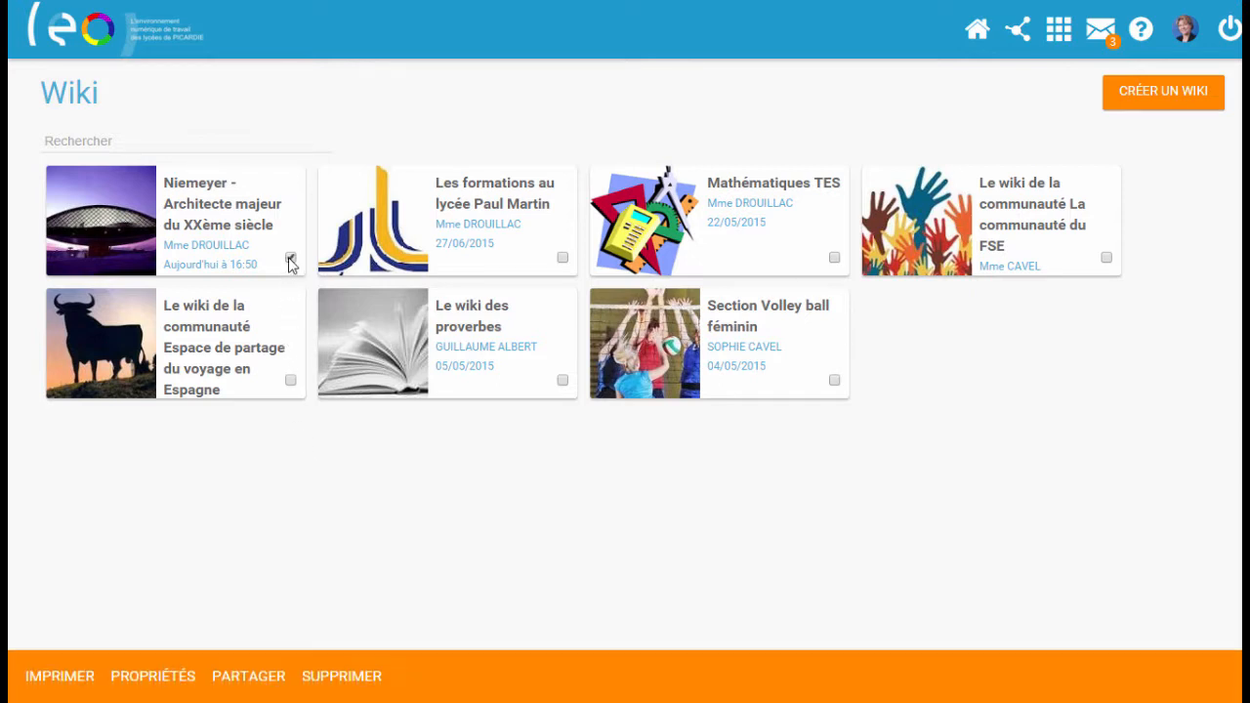
{"action": "left_click", "coordinate": [232, 680]}
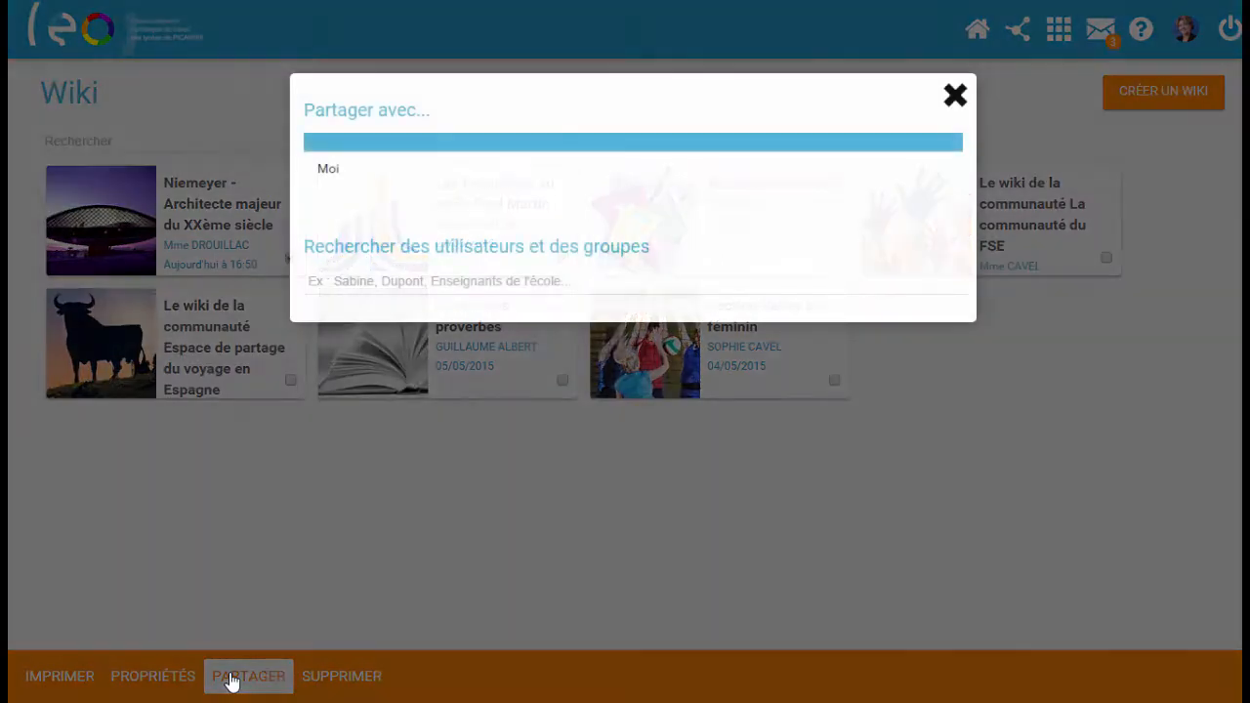
{"action": "left_click", "coordinate": [389, 283]}
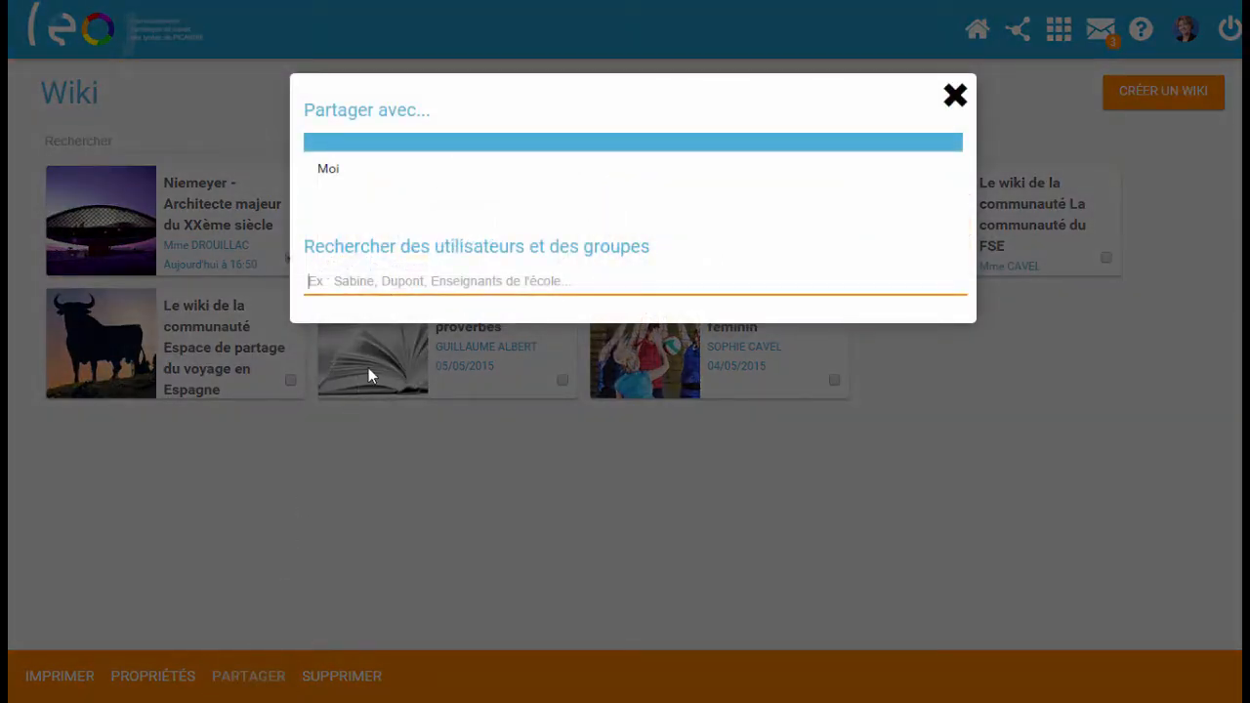
{"action": "type", "text": "Paul"}
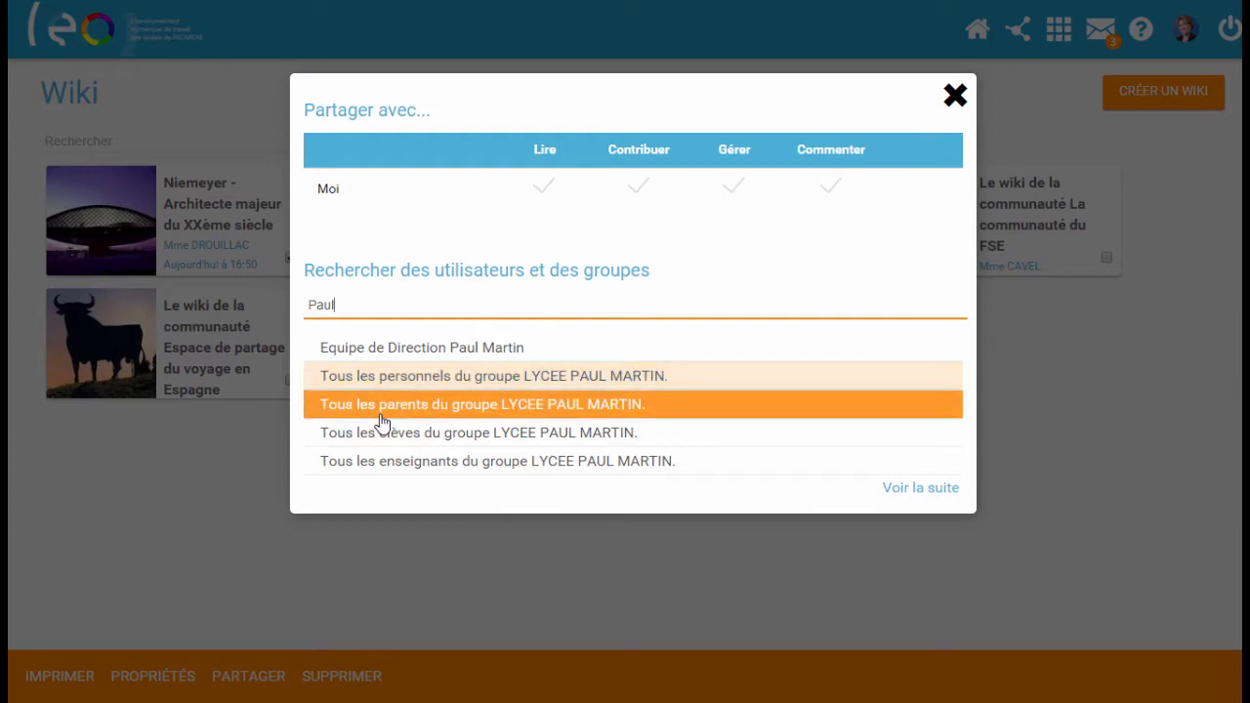
{"action": "left_click", "coordinate": [390, 463]}
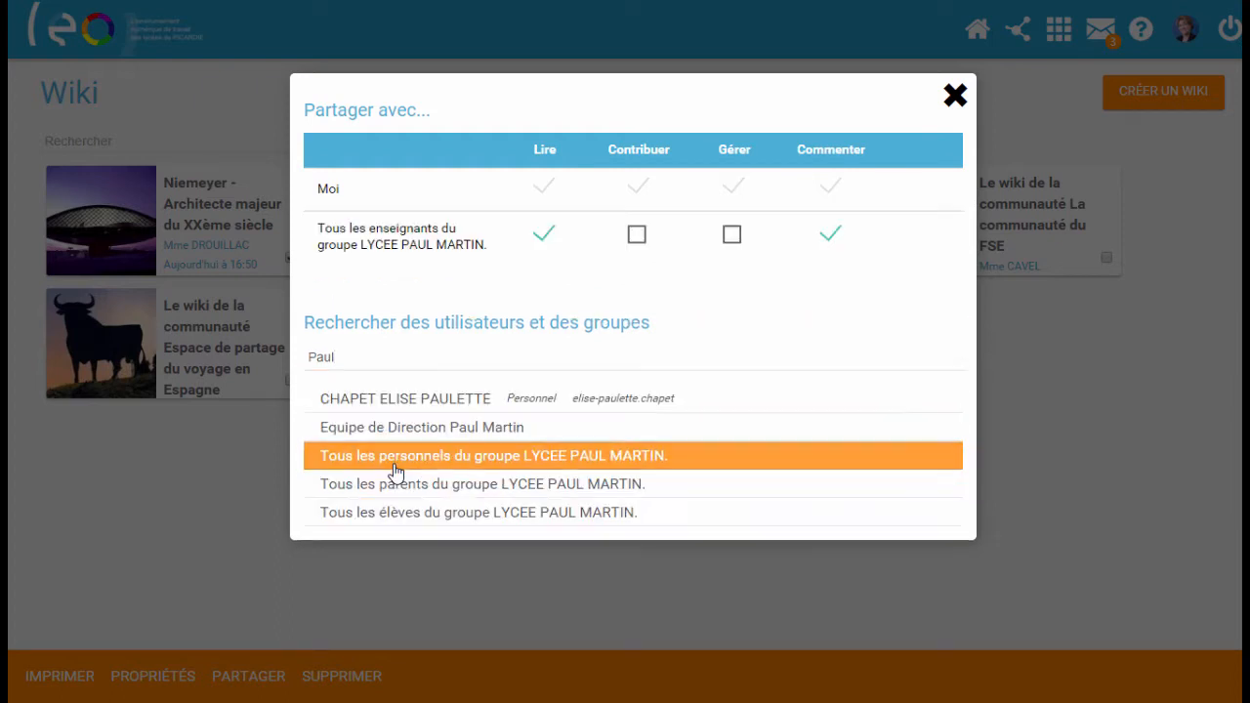
{"action": "left_click", "coordinate": [636, 239]}
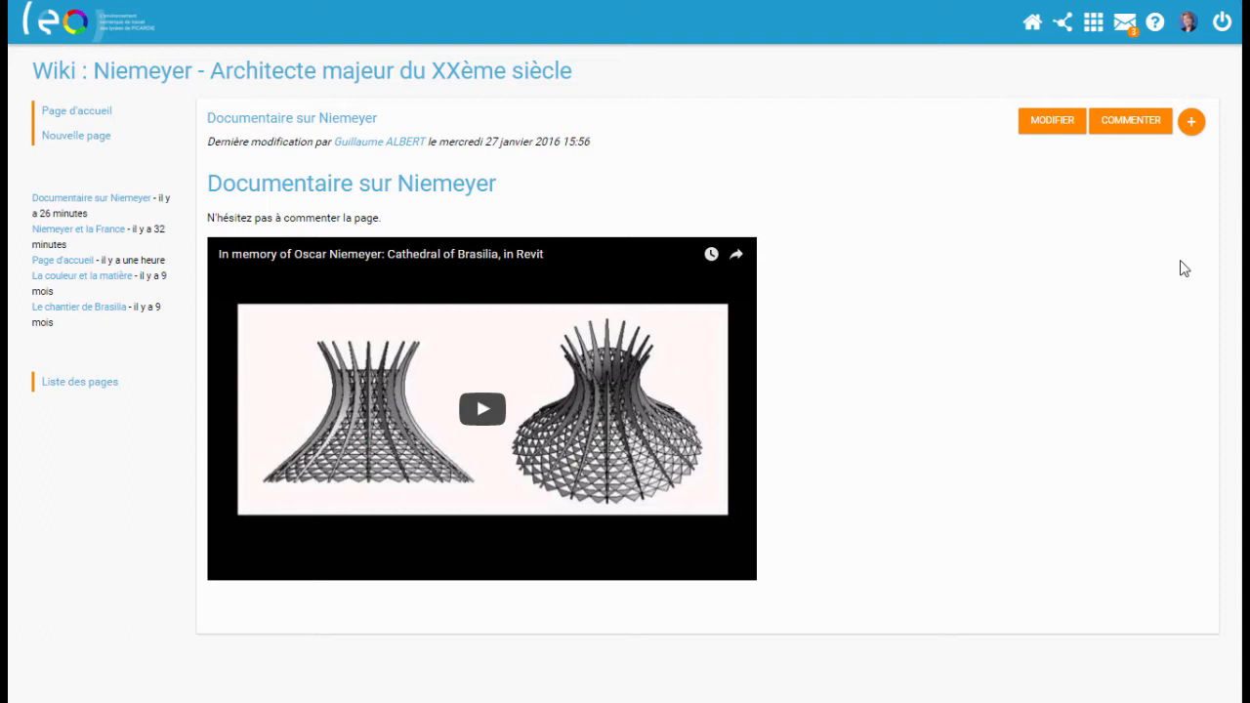
Compare the 15:56 and 15:54 versions of the page "Documentaire sur Niemeyer"
{"action": "left_click", "coordinate": [1191, 135]}
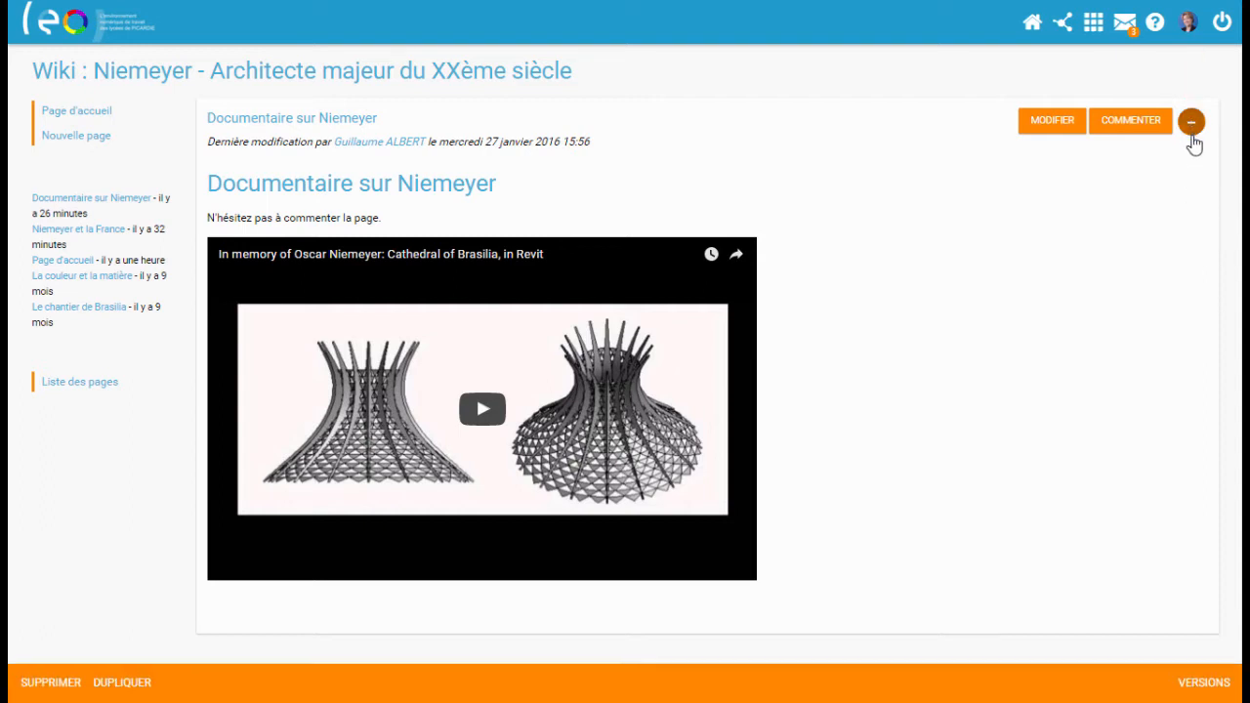
{"action": "left_click", "coordinate": [1202, 683]}
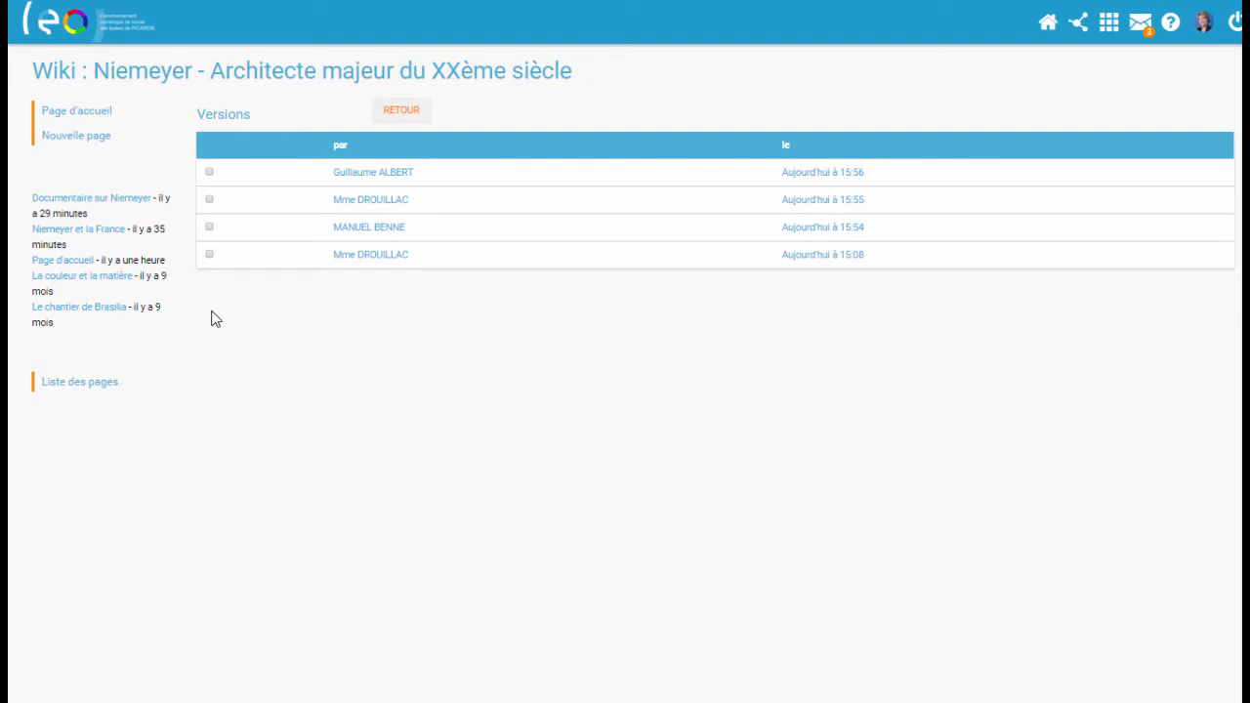
{"action": "left_click", "coordinate": [209, 172]}
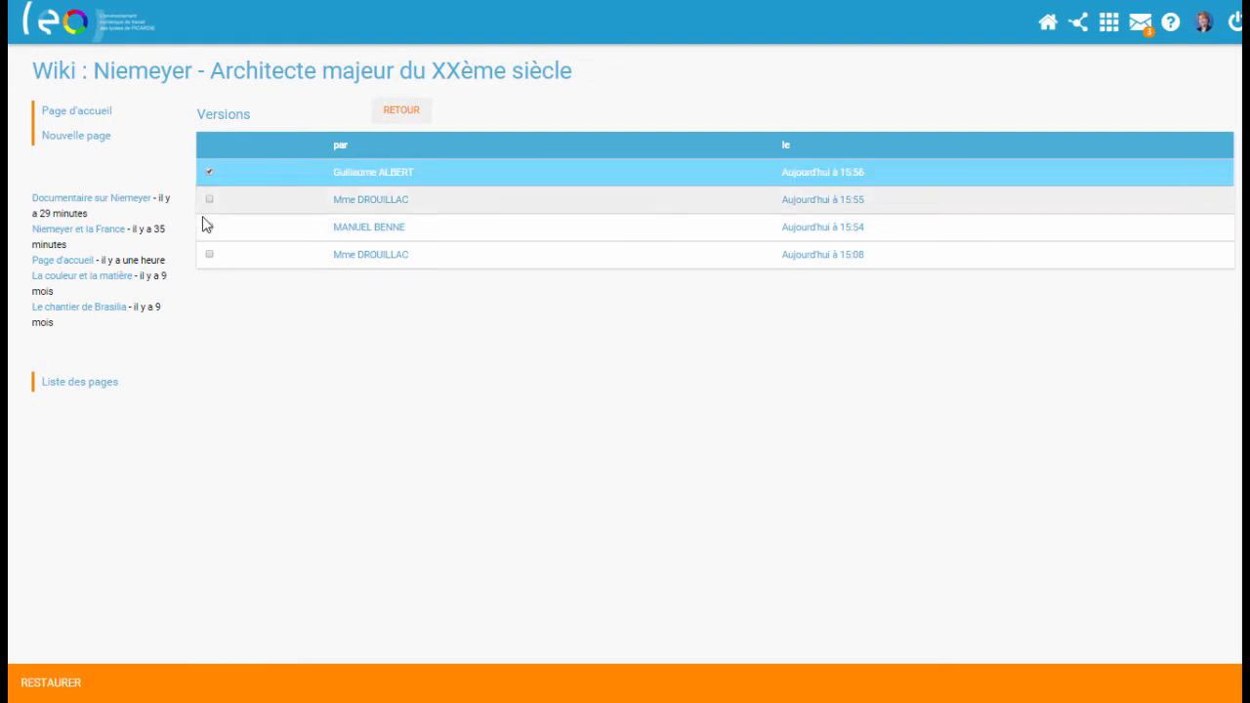
{"action": "left_click", "coordinate": [209, 227]}
{"action": "left_click", "coordinate": [56, 679]}
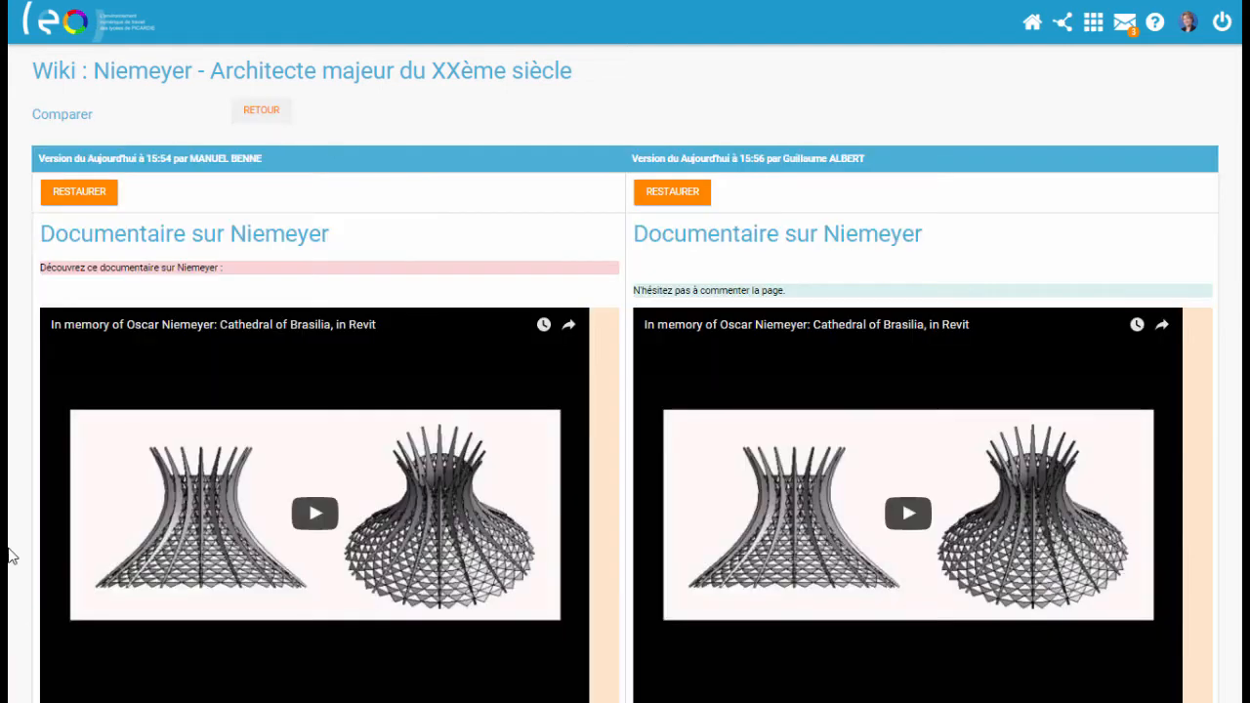